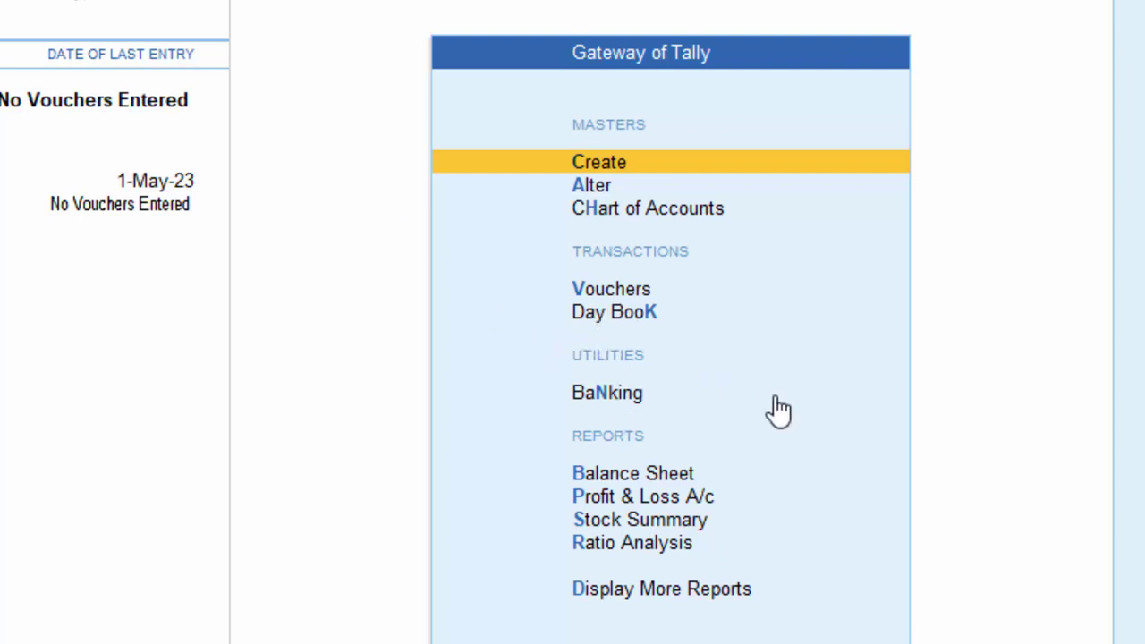
# Step: Try to enter a purchase voucher with supplier invoice number 45343 and invoice date 1-Apr-23
pyautogui.press('v')
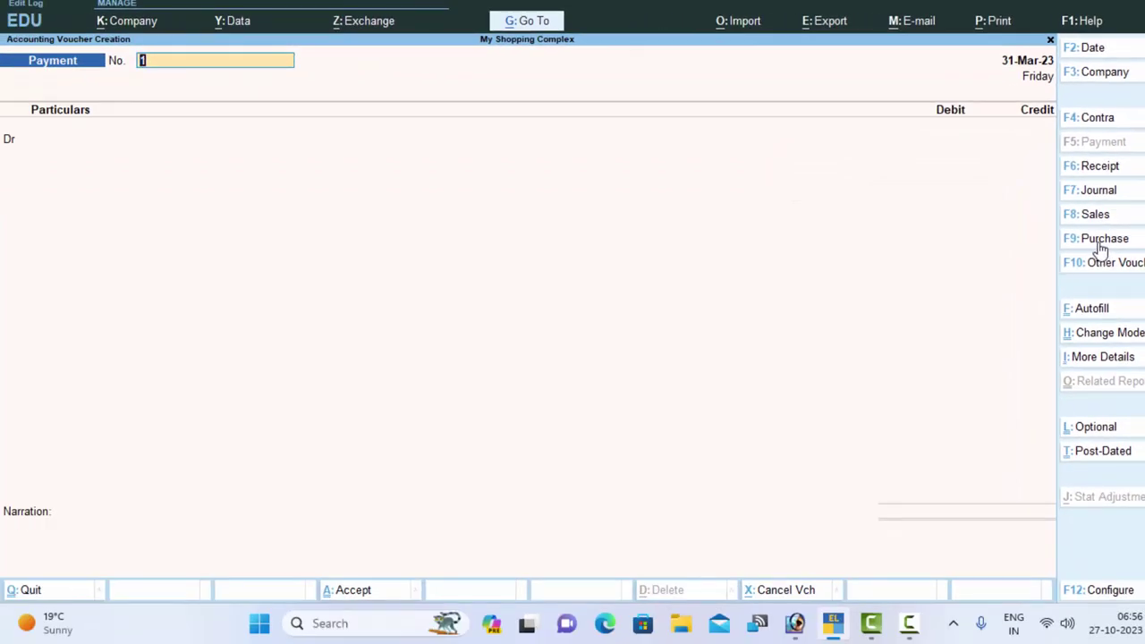
pyautogui.click(1104, 240)
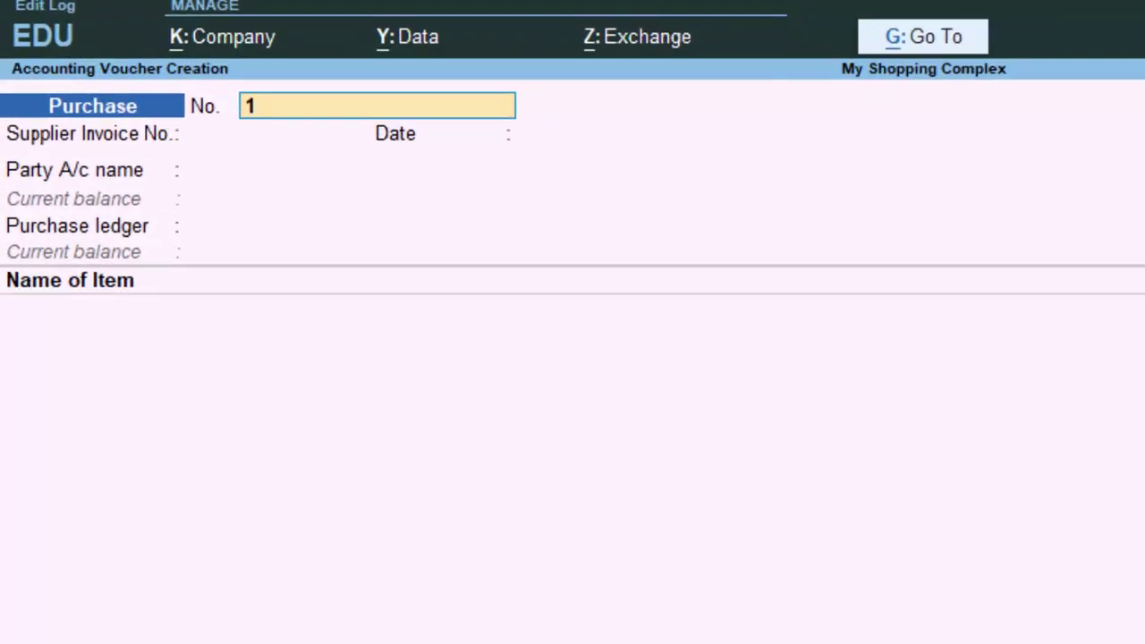
pyautogui.press('Return')
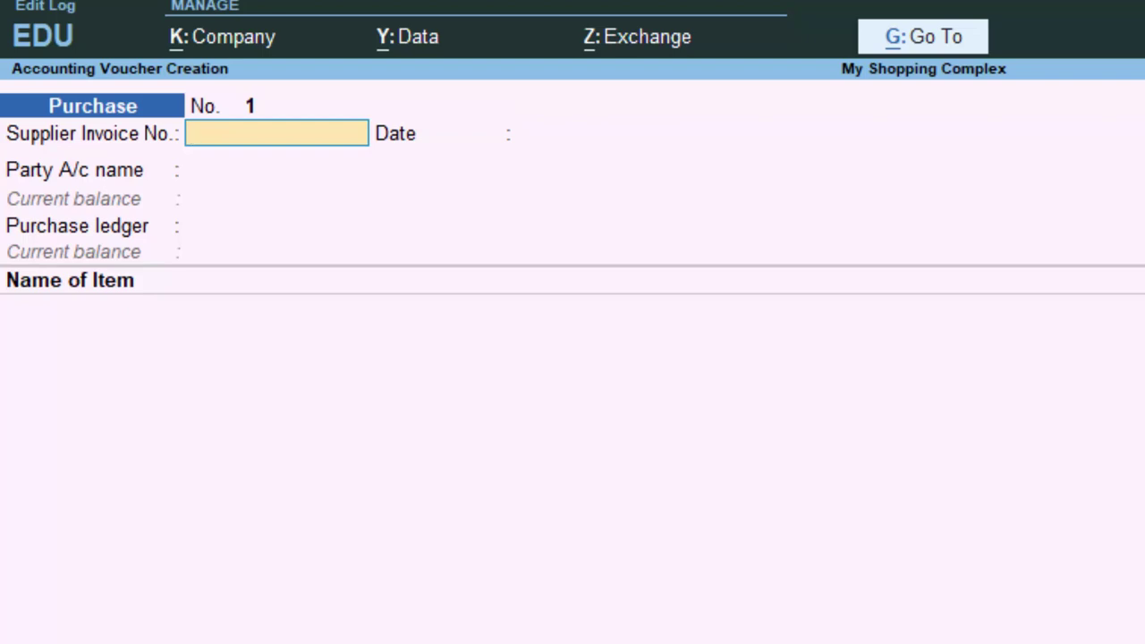
pyautogui.write('45343')
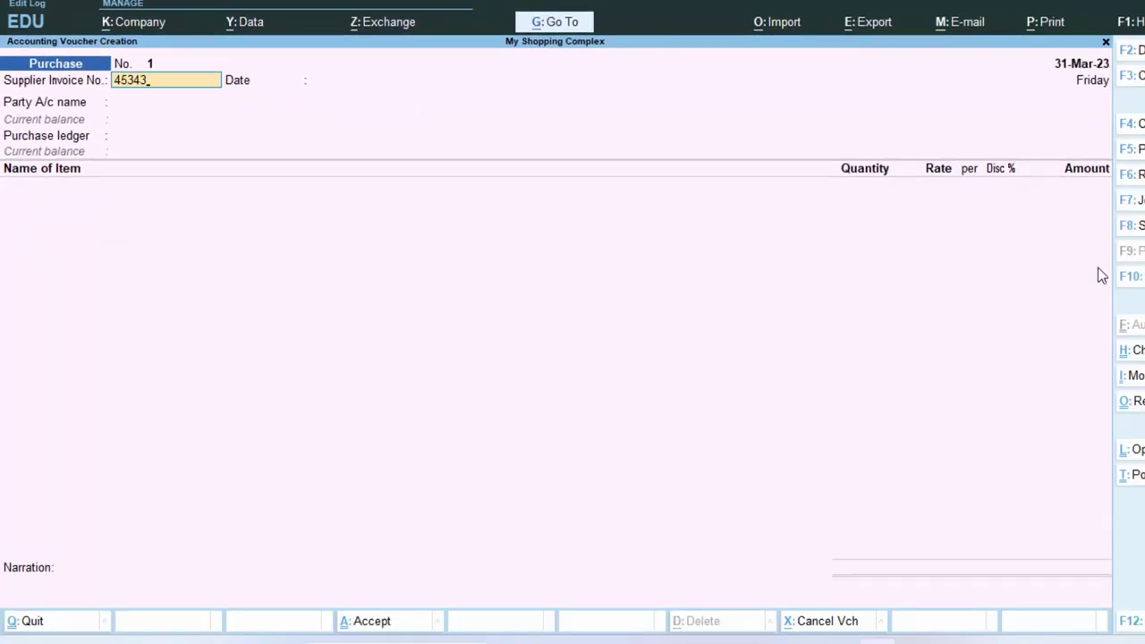
pyautogui.press('Return')
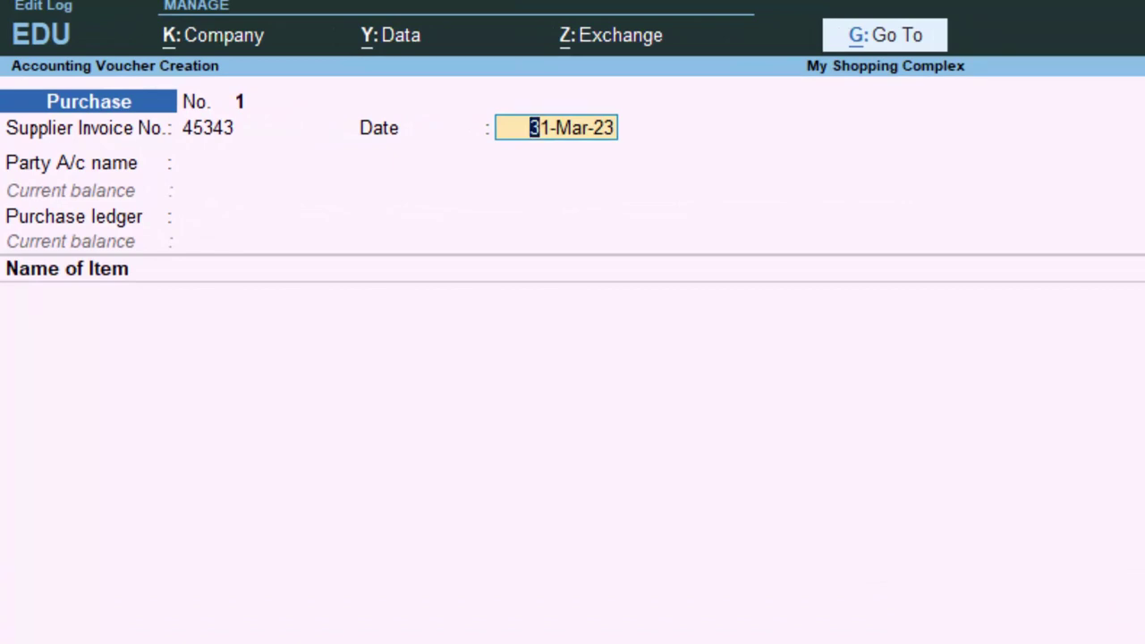
pyautogui.write('1-')
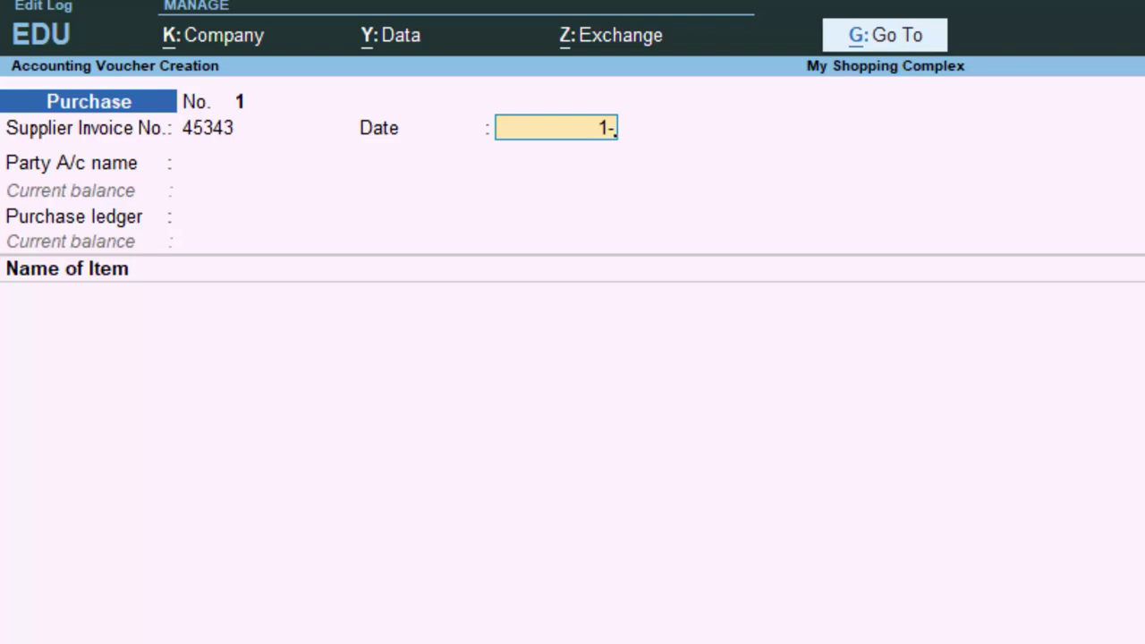
pyautogui.write('4-')
pyautogui.write('23')
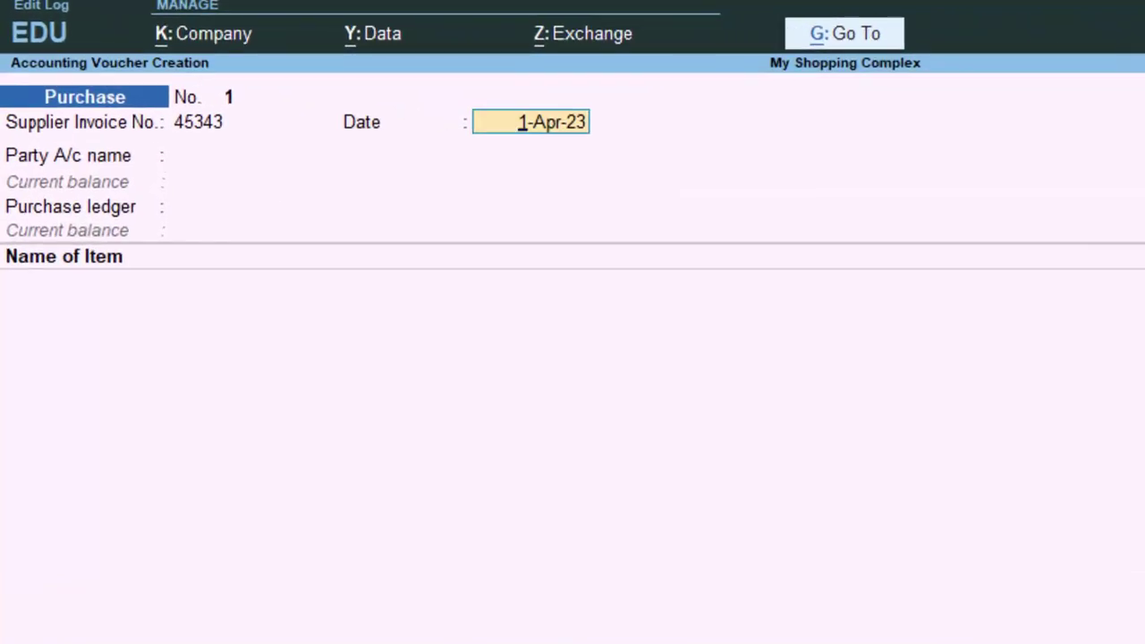
pyautogui.press('BackSpace')
pyautogui.press('Escape')
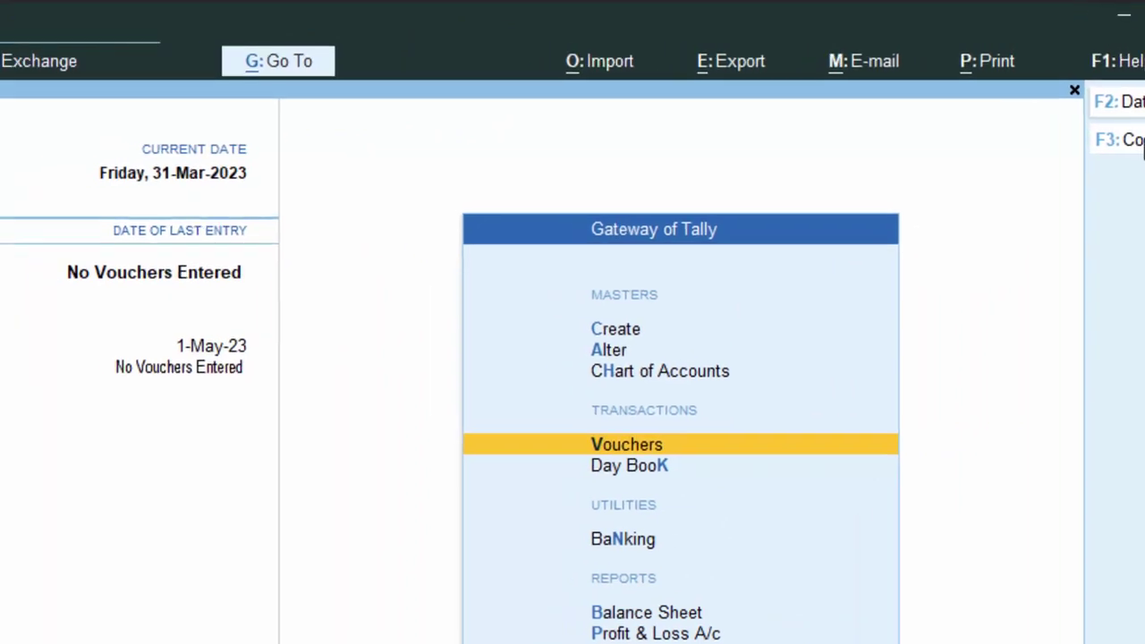
pyautogui.click(1143, 148)
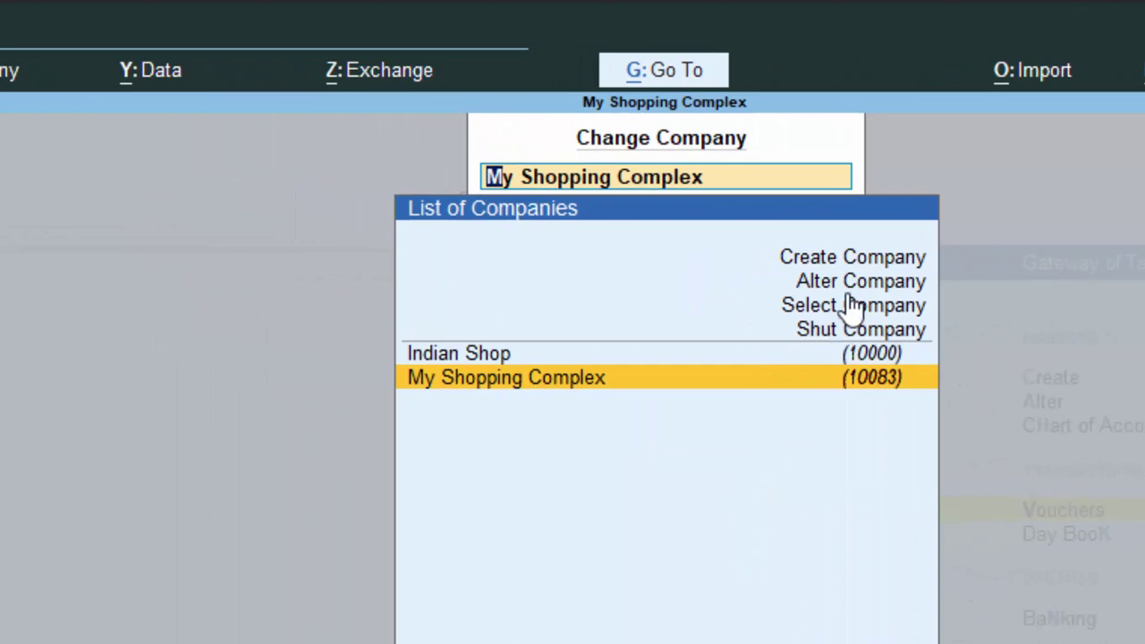
pyautogui.click(856, 291)
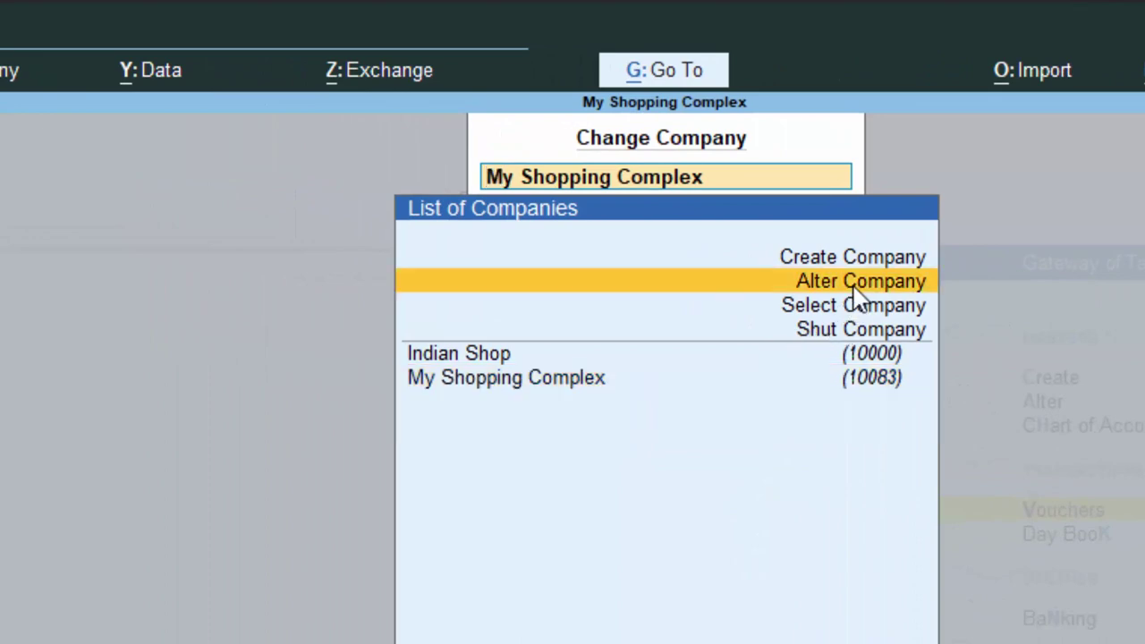
pyautogui.press('Down')
pyautogui.press('Down')
pyautogui.press('Down')
pyautogui.press('Down')
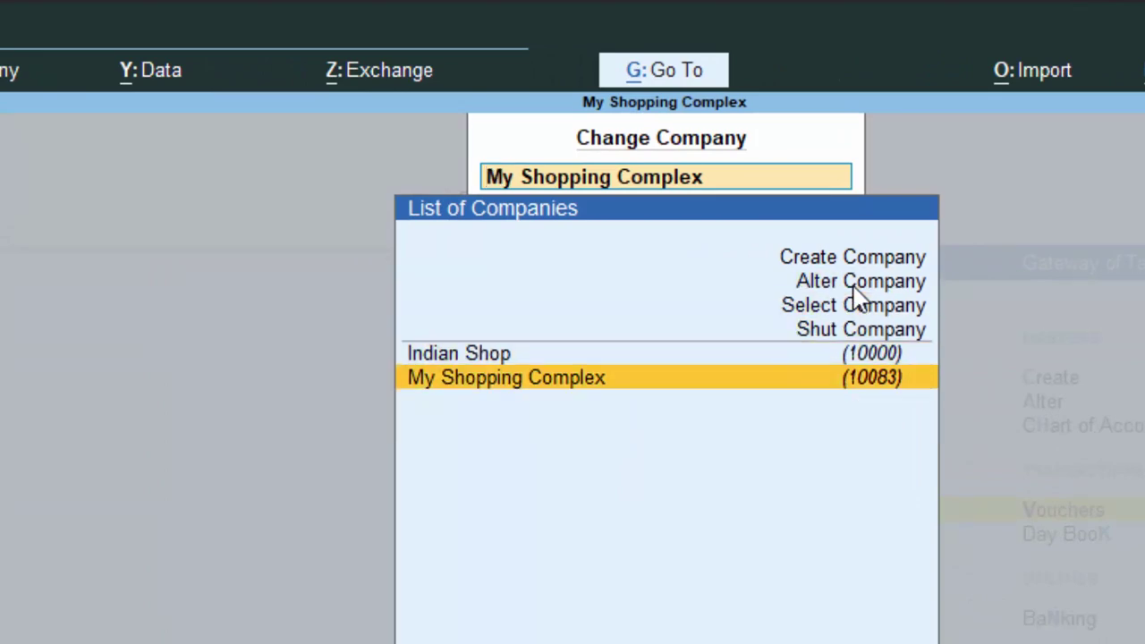
pyautogui.press('Return')
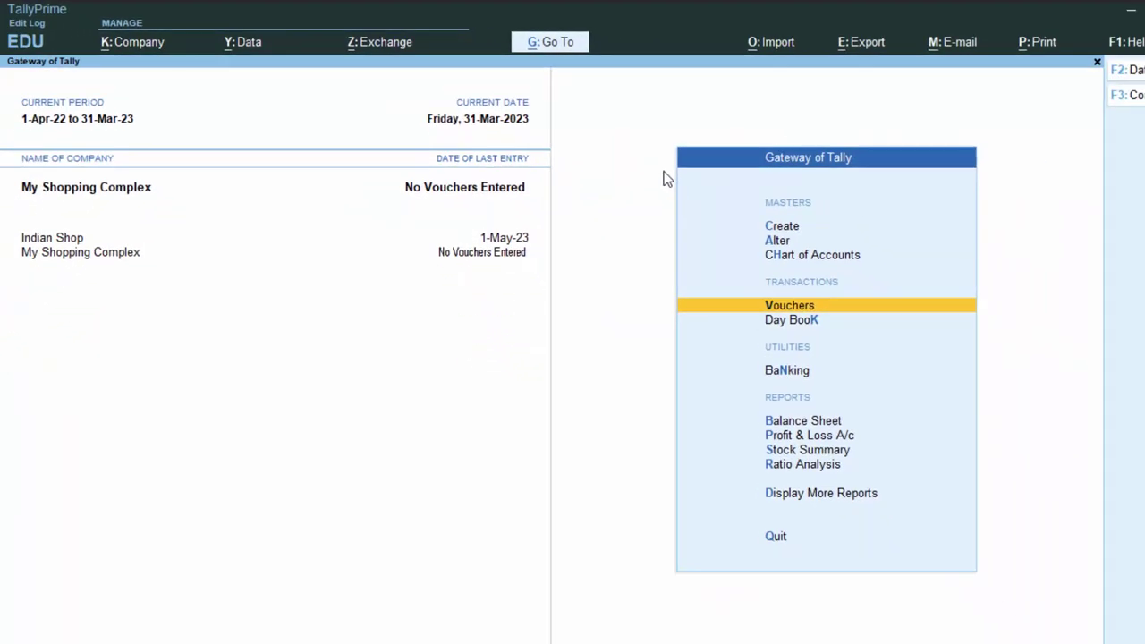
# Step: Check the financial year and books beginning dates in the company details of My Shopping Complex
pyautogui.press('F3')
pyautogui.press('Up')
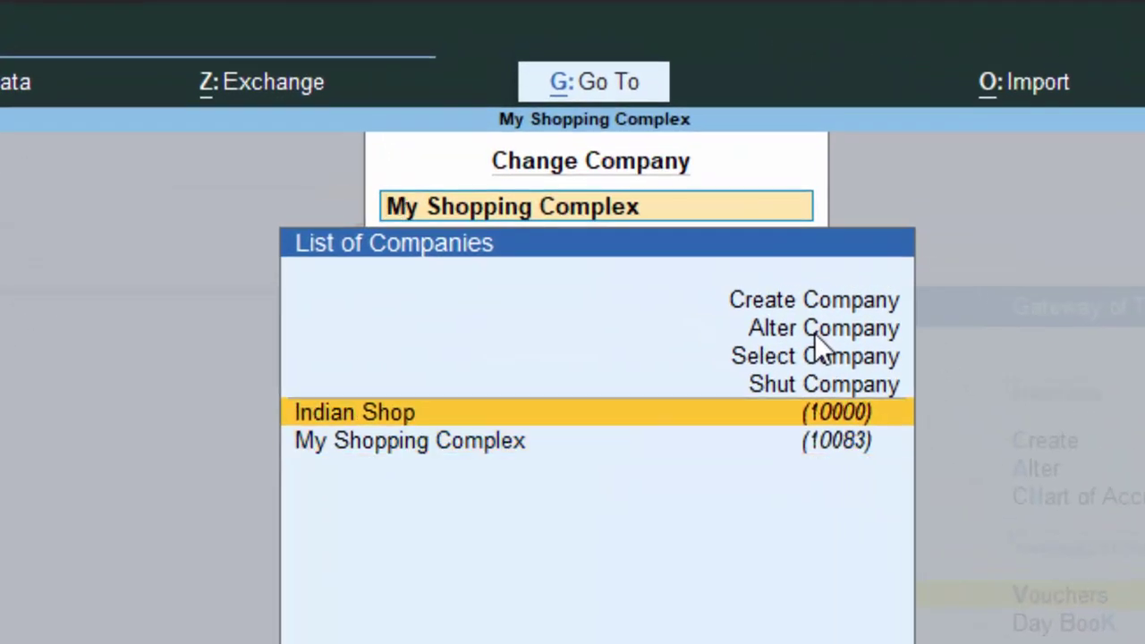
pyautogui.press('Up')
pyautogui.press('Up')
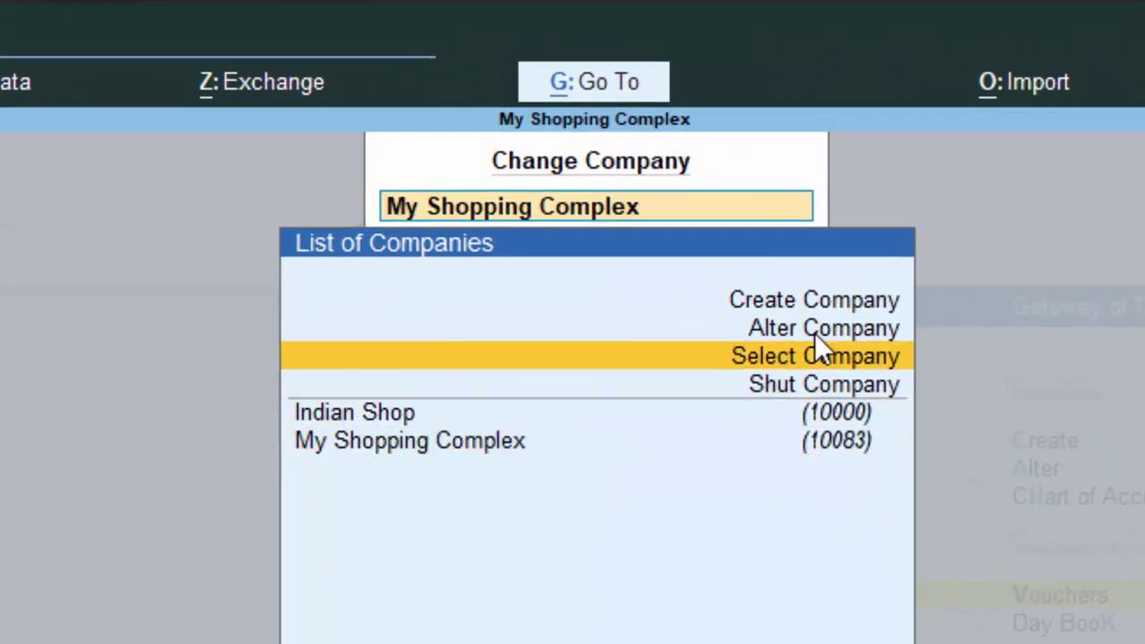
pyautogui.press('Up')
pyautogui.press('Return')
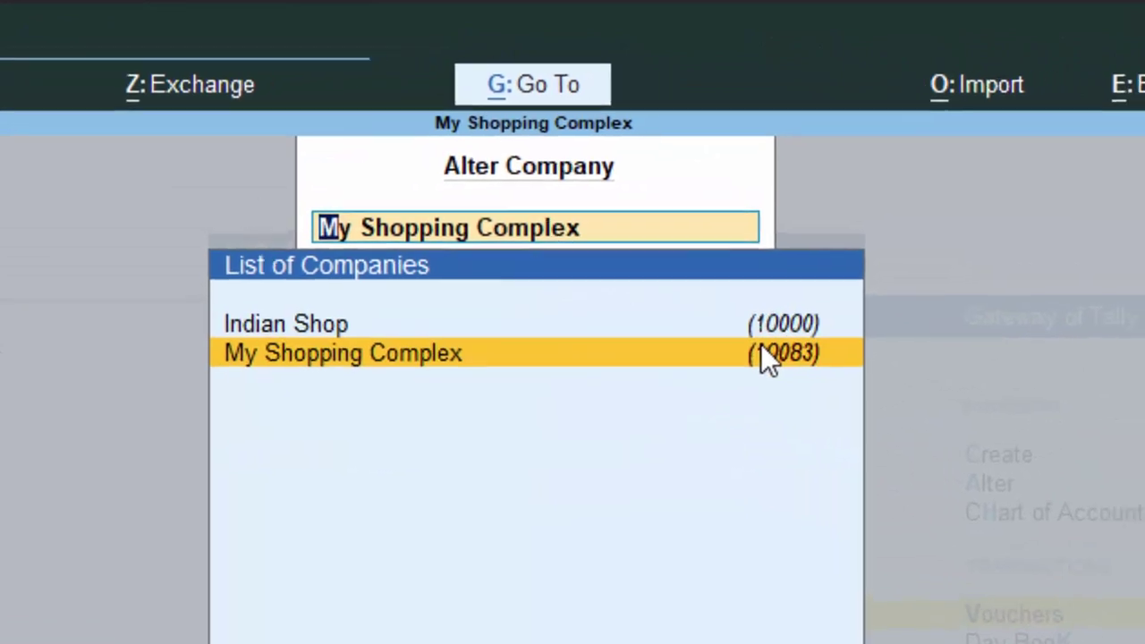
pyautogui.press('Return')
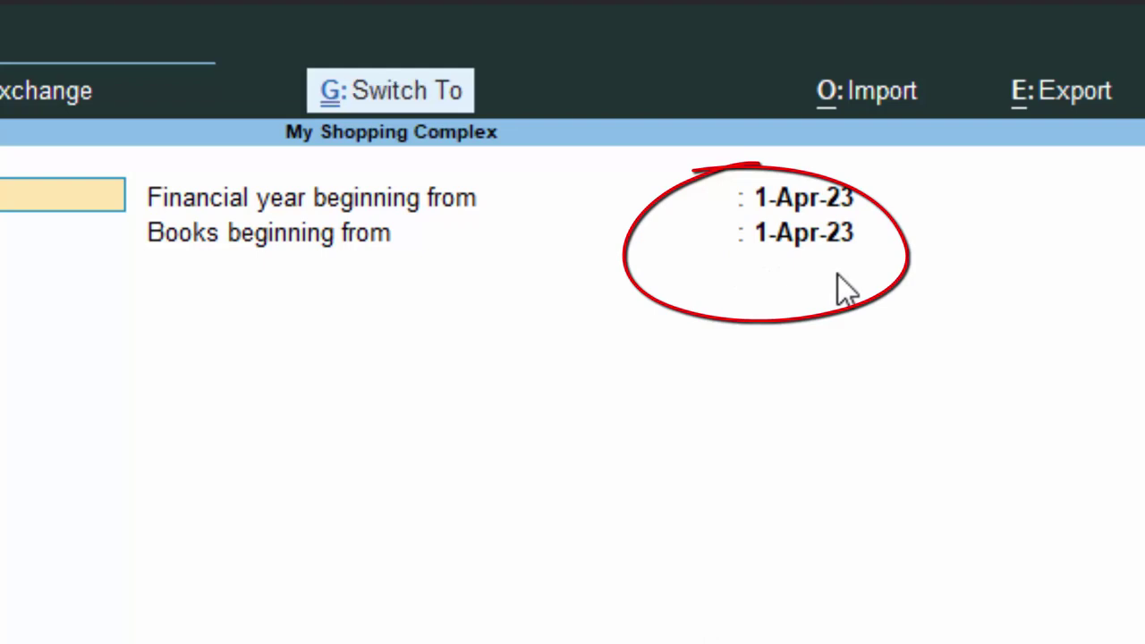
pyautogui.hotkey('ctrl', 'q')
pyautogui.press('BackSpace')
pyautogui.press('Escape')
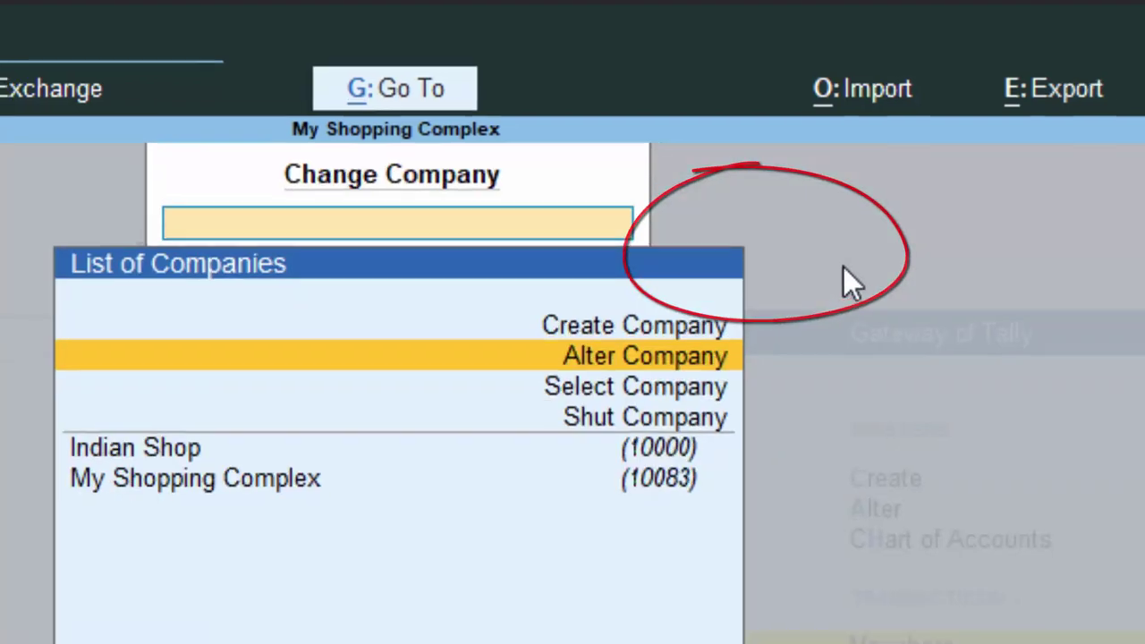
pyautogui.press('Escape')
# Step: Start a new receipt voucher, keeping the proposed voucher number
pyautogui.press('Return')
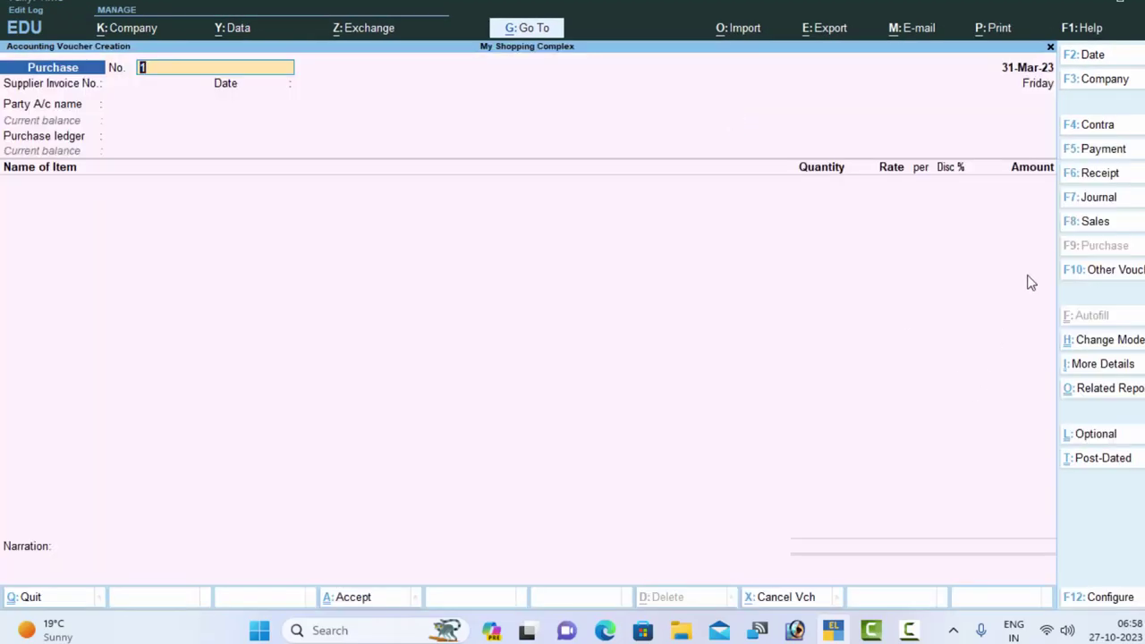
pyautogui.click(1086, 174)
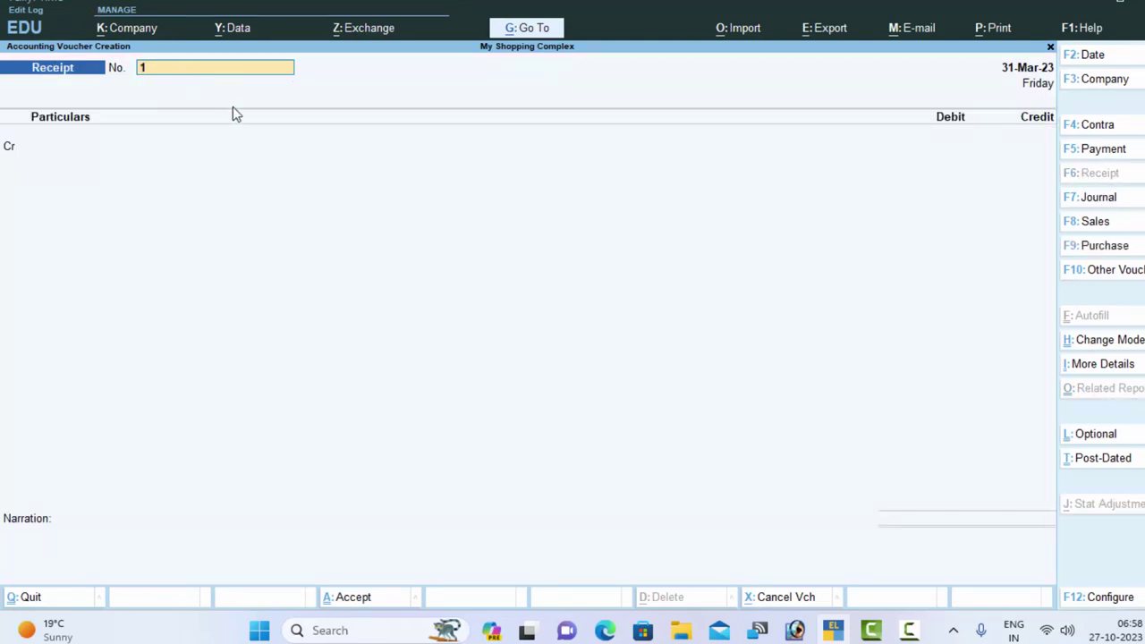
pyautogui.press('Return')
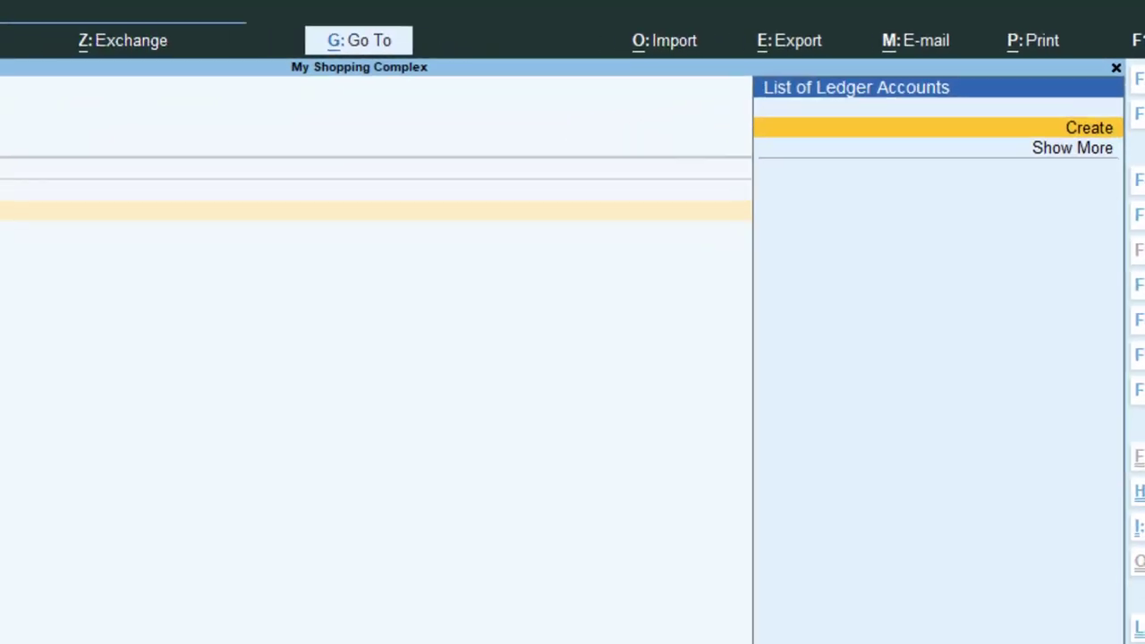
# Step: Create a ledger named Capital A/c under the Capital Account group for the receipt's credit line, keeping the remaining details at their defaults
pyautogui.press('Return')
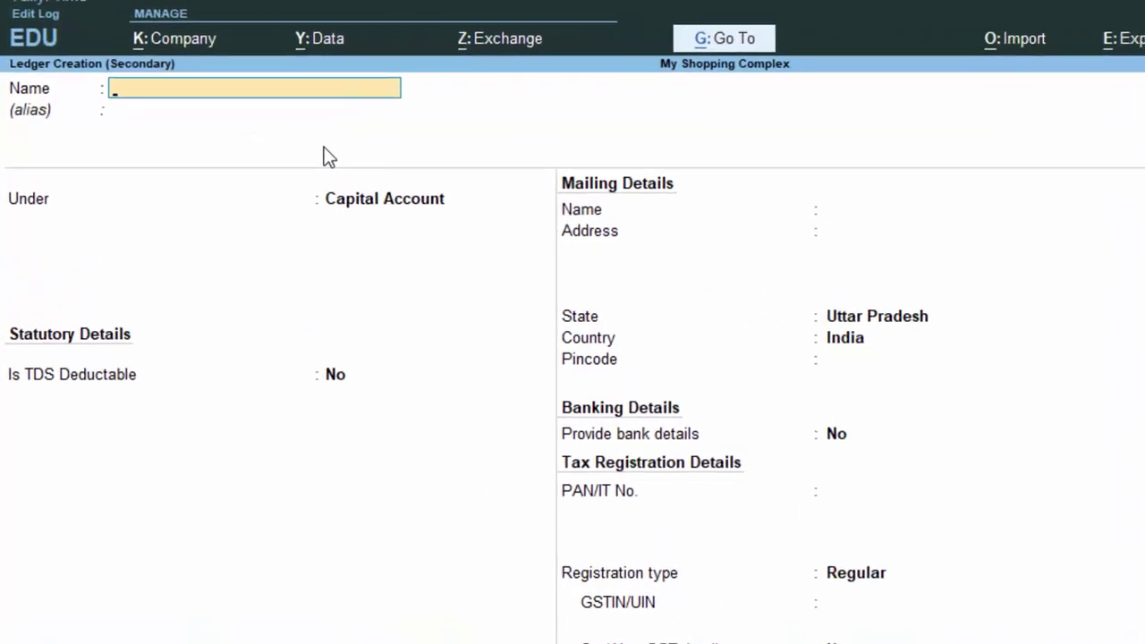
pyautogui.write('Capital a/')
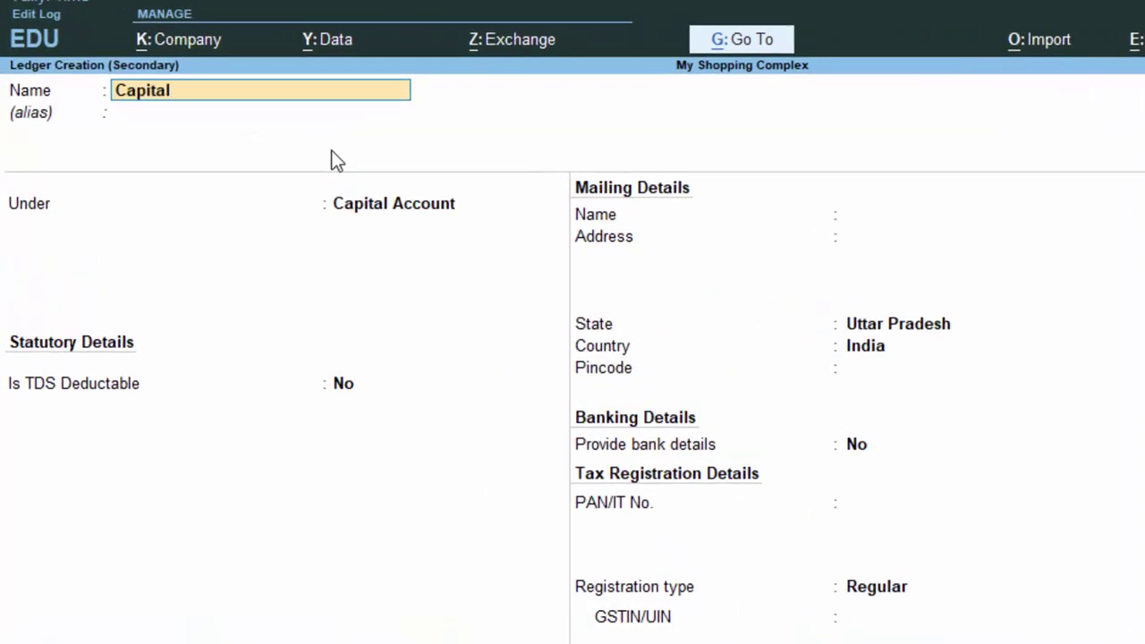
pyautogui.write('c')
pyautogui.press('Return')
pyautogui.press('Return')
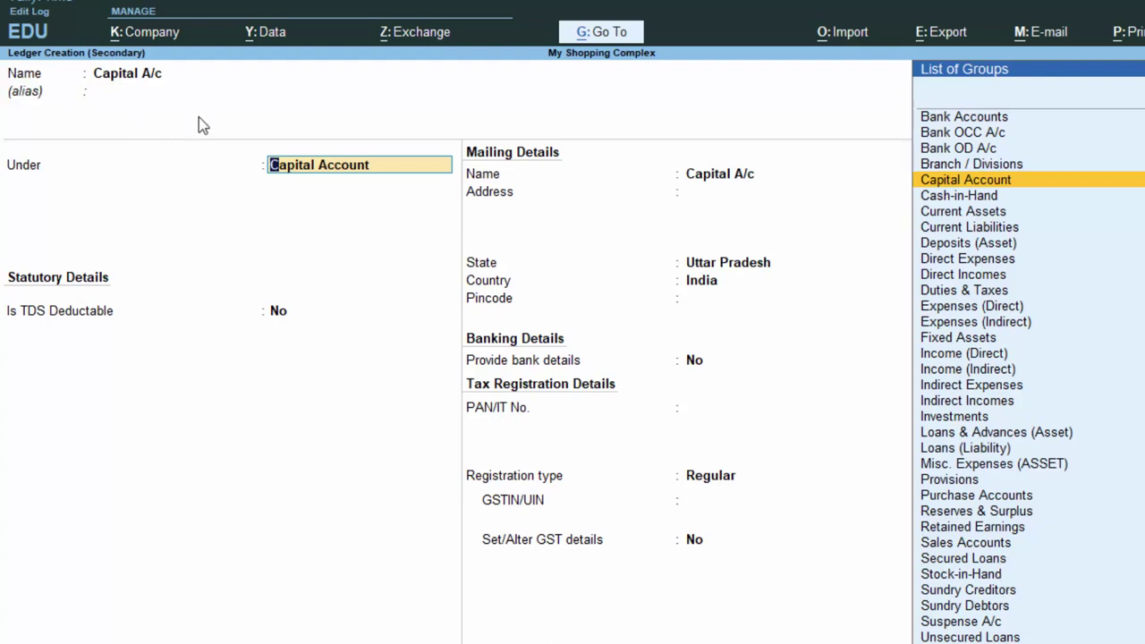
pyautogui.press('Return')
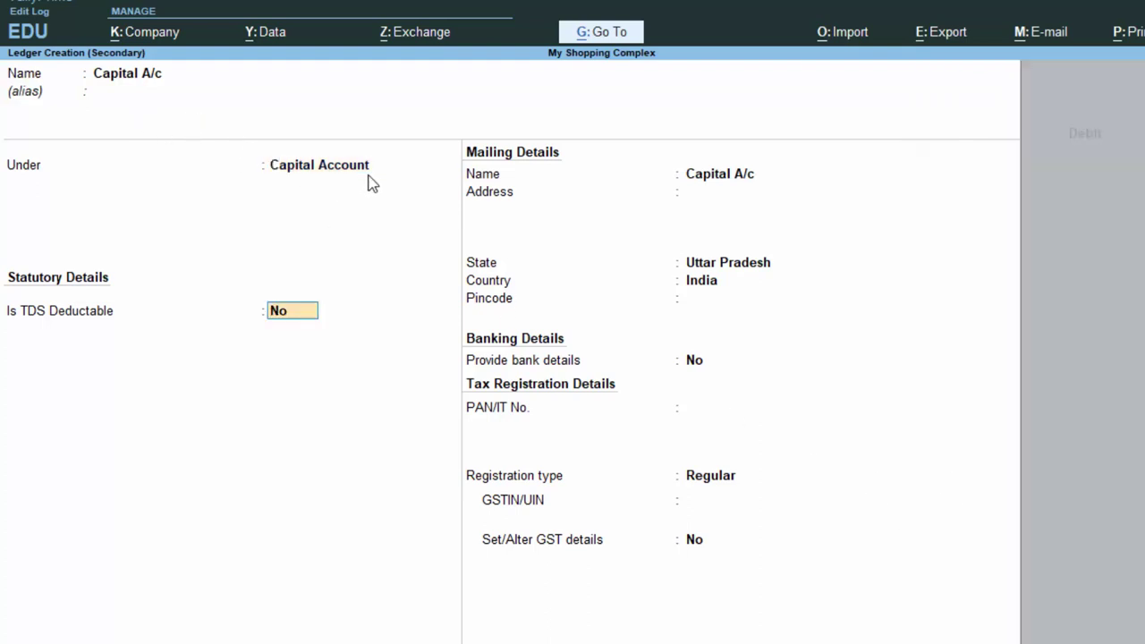
pyautogui.press('Return')
pyautogui.press('Return')
pyautogui.press('Return')
pyautogui.press('Return')
pyautogui.press('Return')
pyautogui.press('Return')
pyautogui.press('Return')
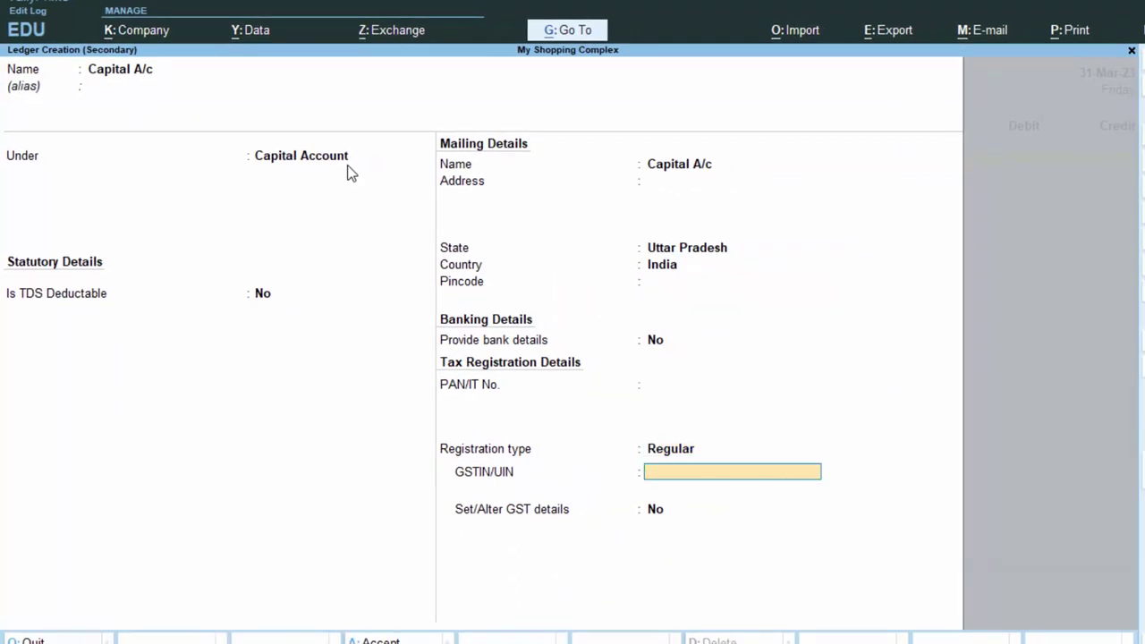
pyautogui.press('Return')
pyautogui.press('Return')
pyautogui.press('Return')
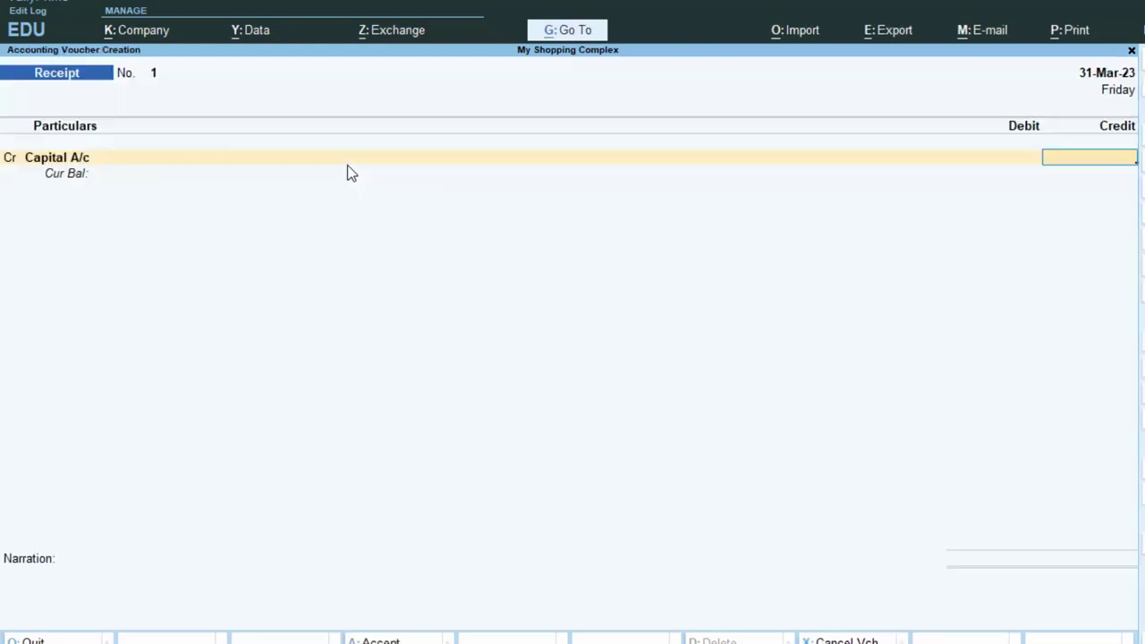
# Step: Try to save the receipt with 700000 credited to Capital A/c and debited to Cash, and discard the voucher
pyautogui.write('700')
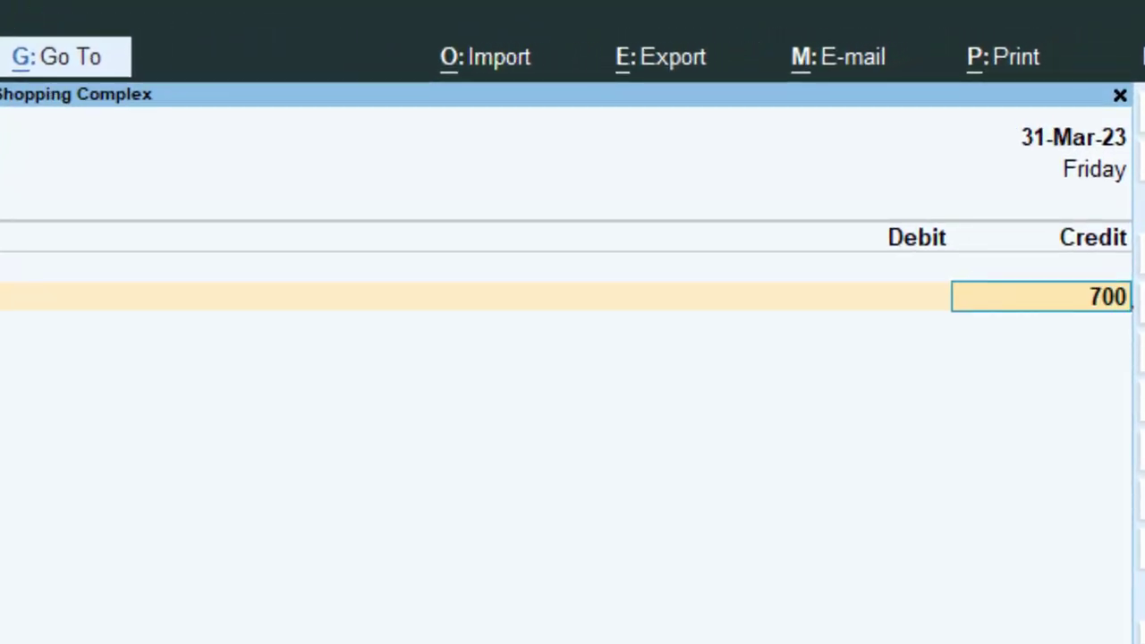
pyautogui.write('00')
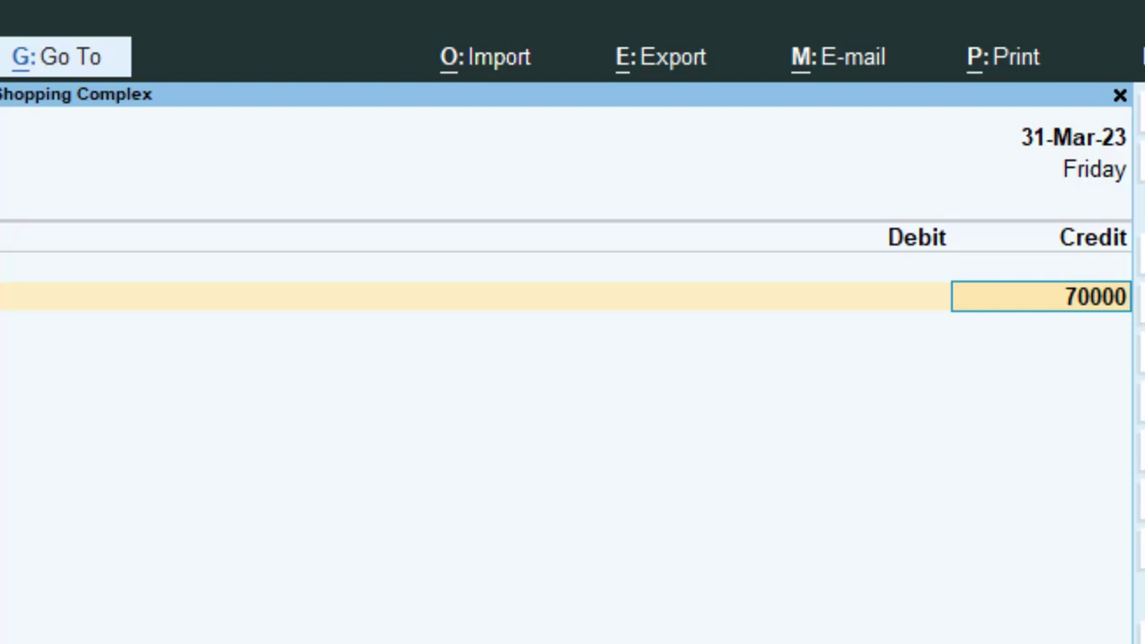
pyautogui.write('0')
pyautogui.press('Return')
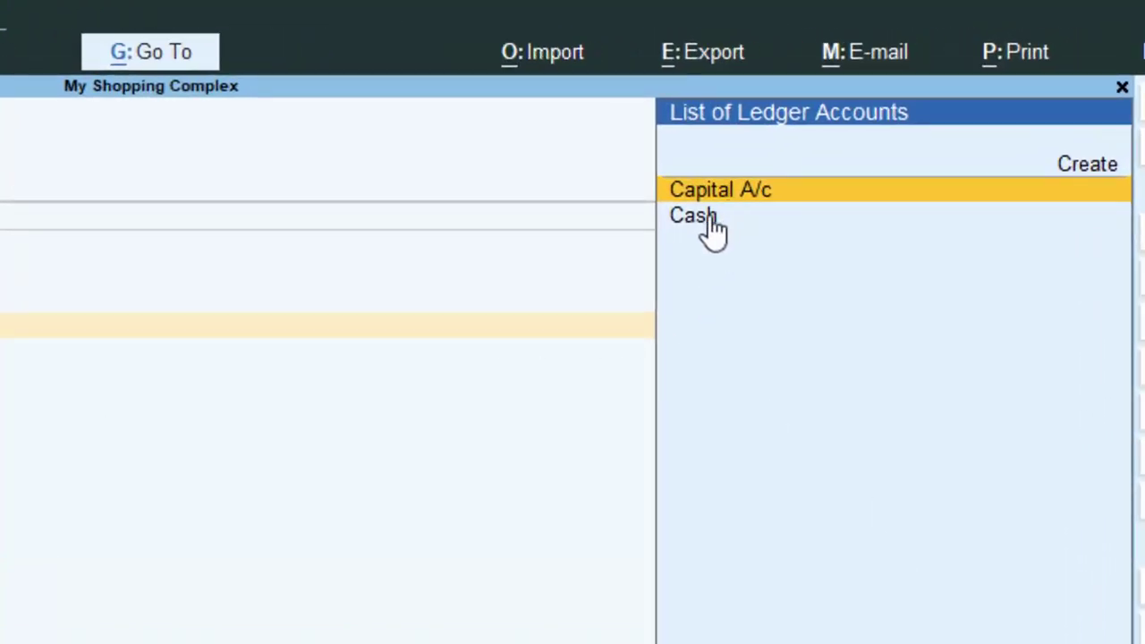
pyautogui.click(707, 219)
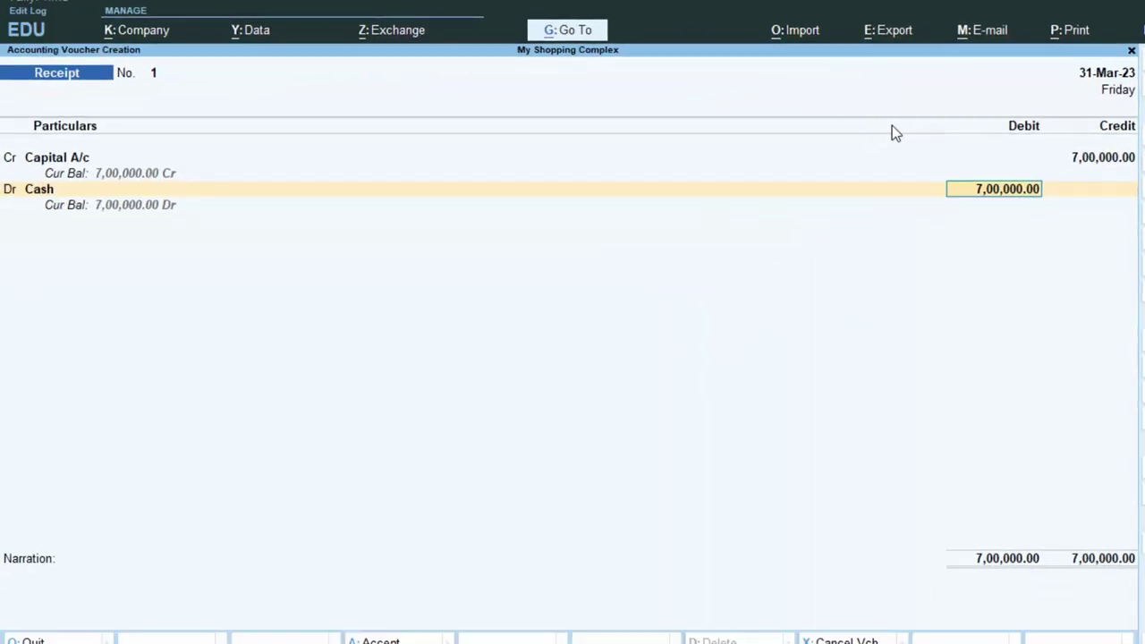
pyautogui.press('Return')
pyautogui.press('Return')
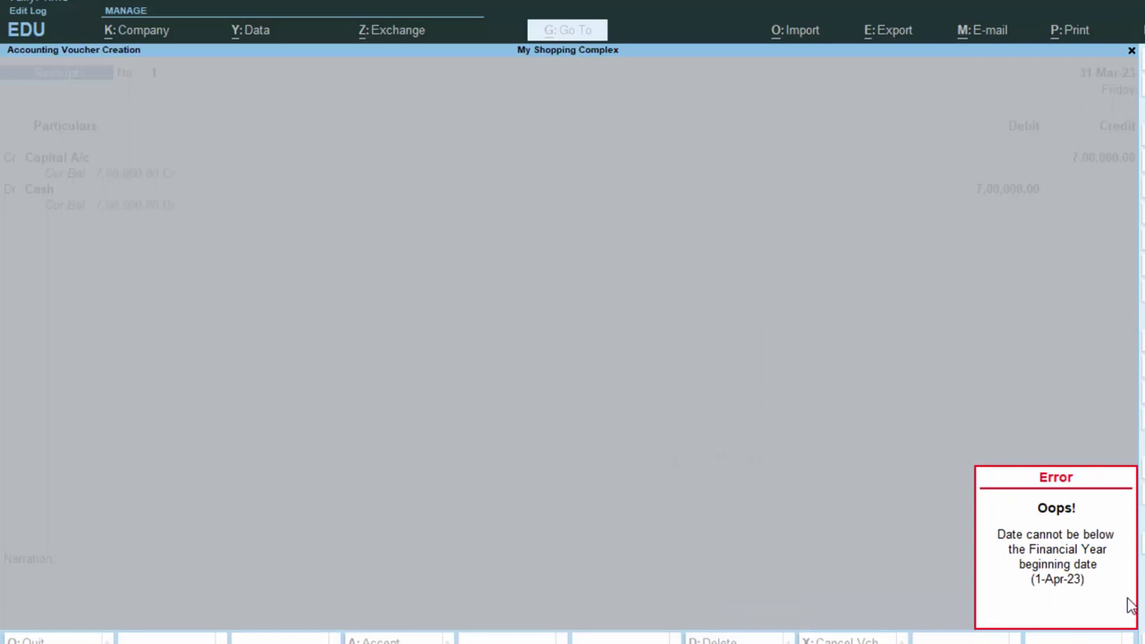
pyautogui.click(1108, 606)
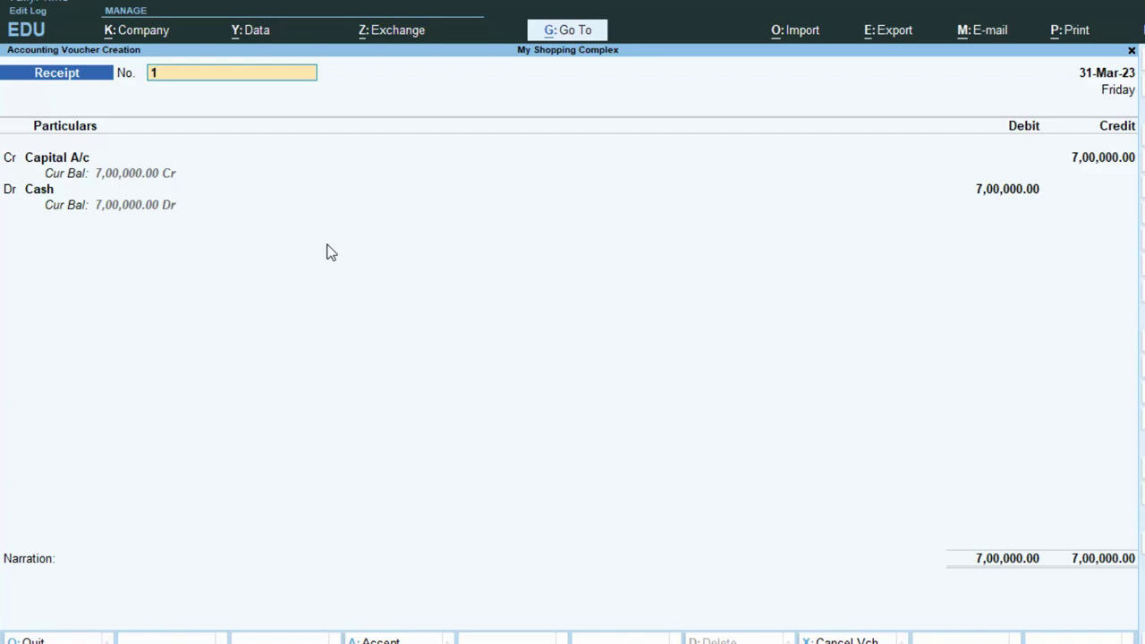
pyautogui.press('BackSpace')
pyautogui.press('Escape')
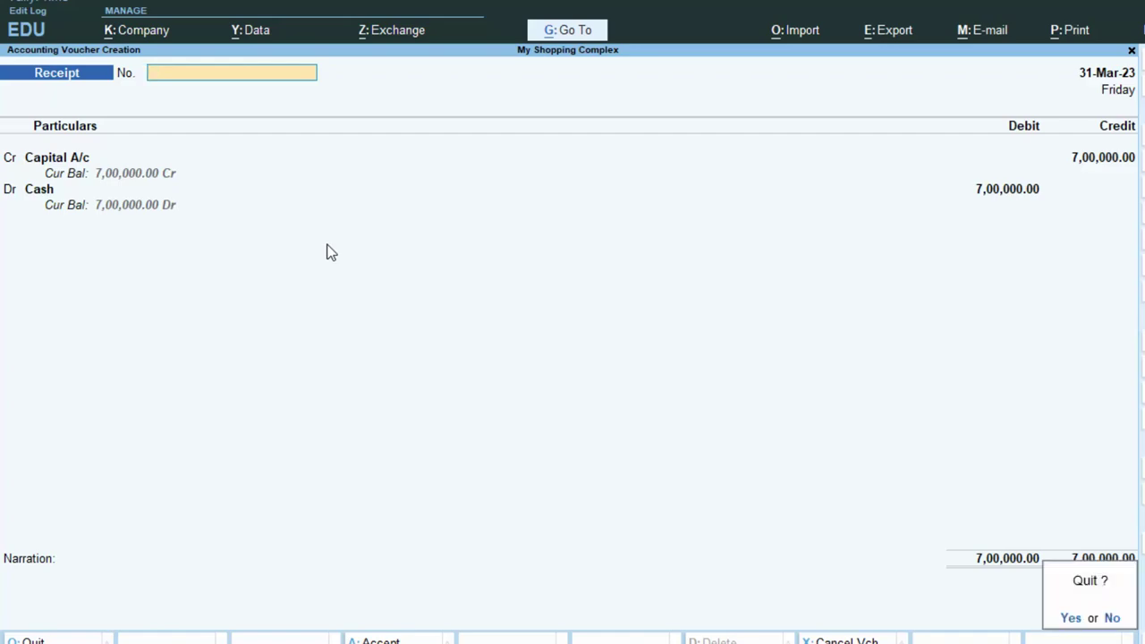
pyautogui.press('Return')
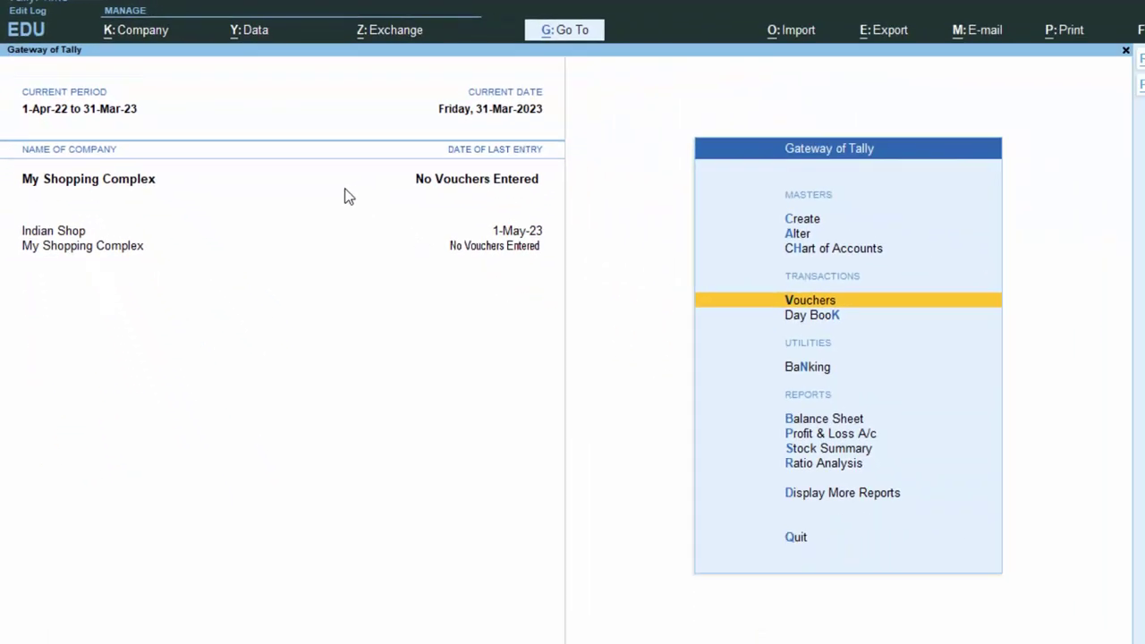
# Step: Change the current period to run from 1-4-2023 to 31-3-24
pyautogui.hotkey('alt', 'F2')
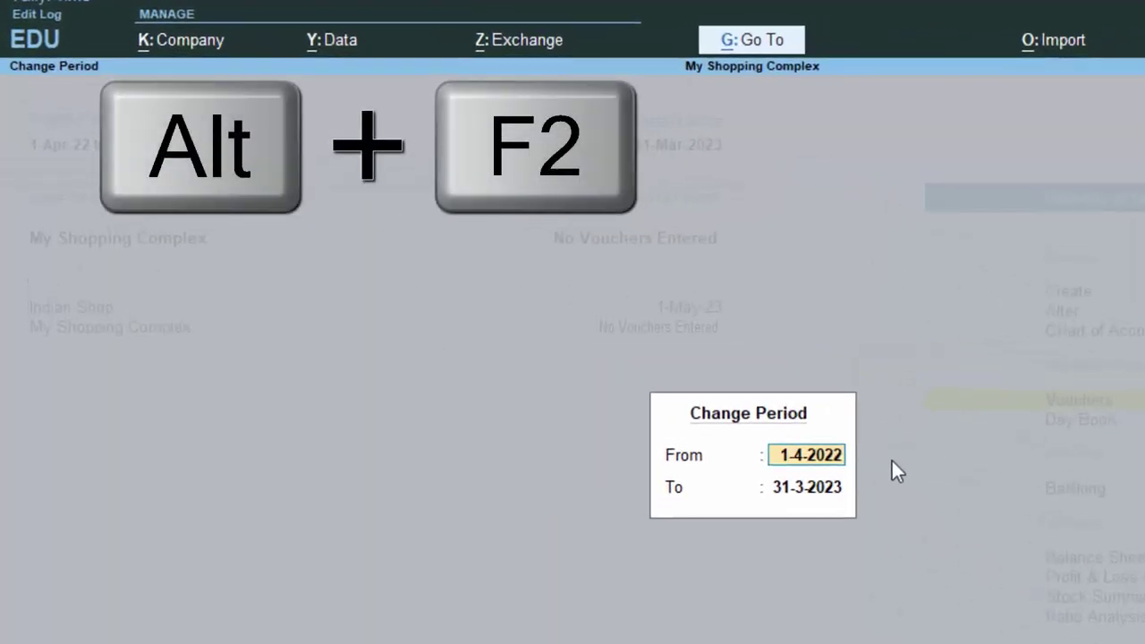
pyautogui.write('1')
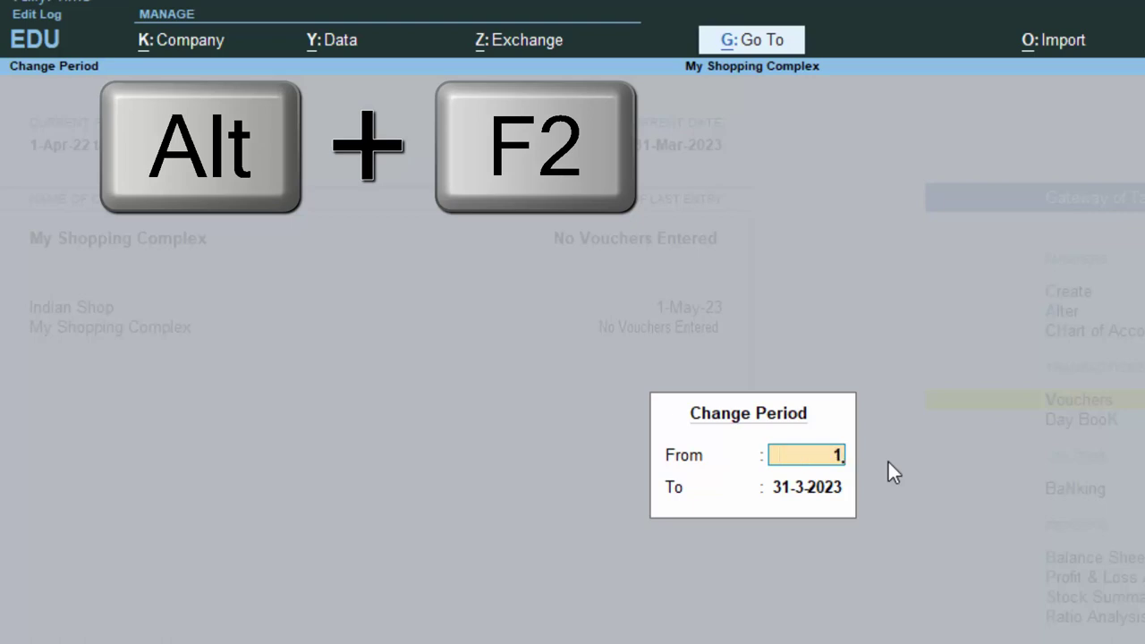
pyautogui.write('-4-2023')
pyautogui.press('Return')
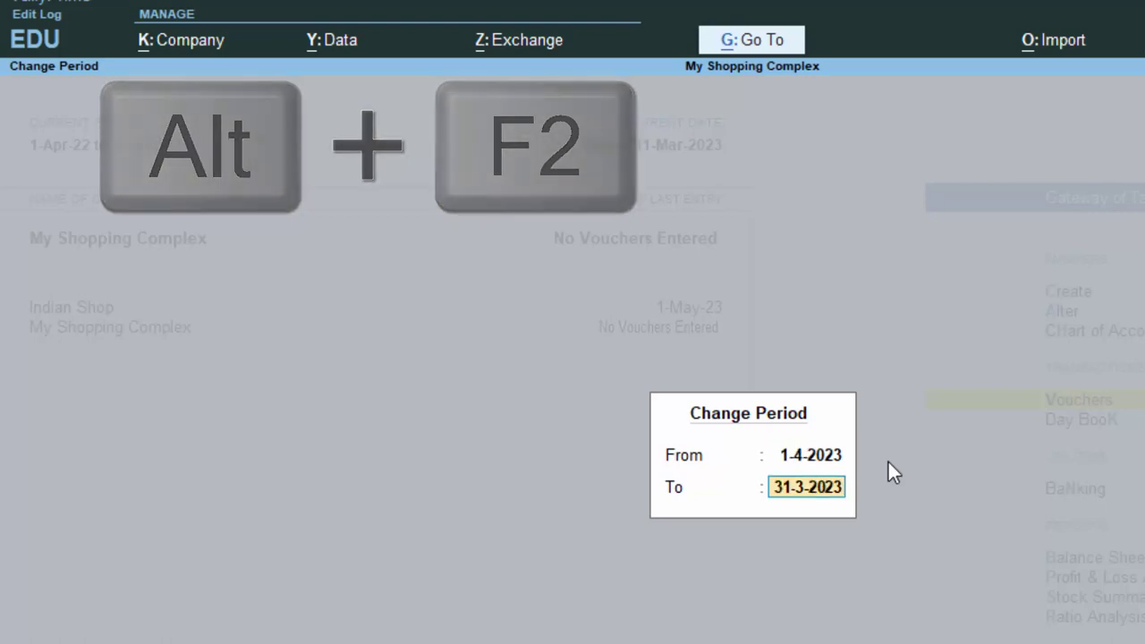
pyautogui.write('31-')
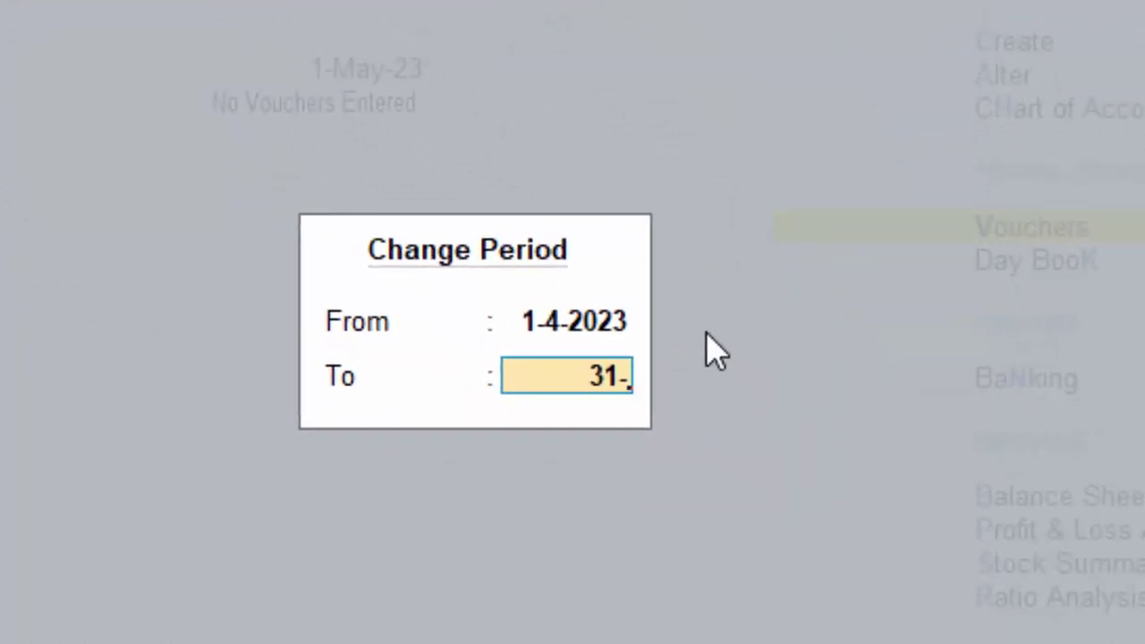
pyautogui.write('3-24')
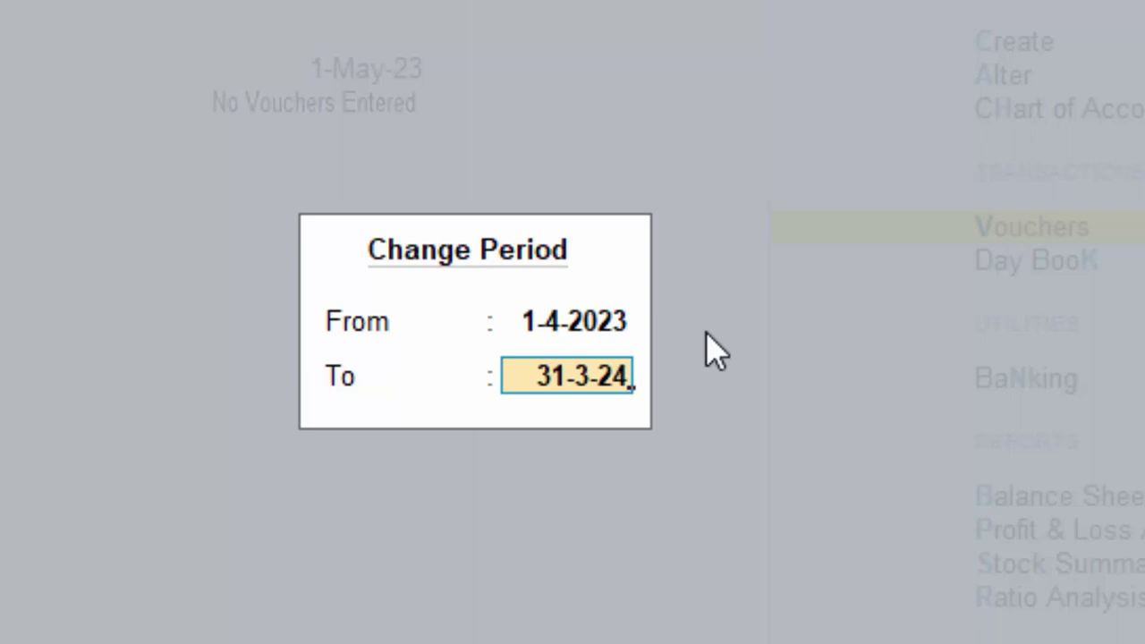
pyautogui.press('Return')
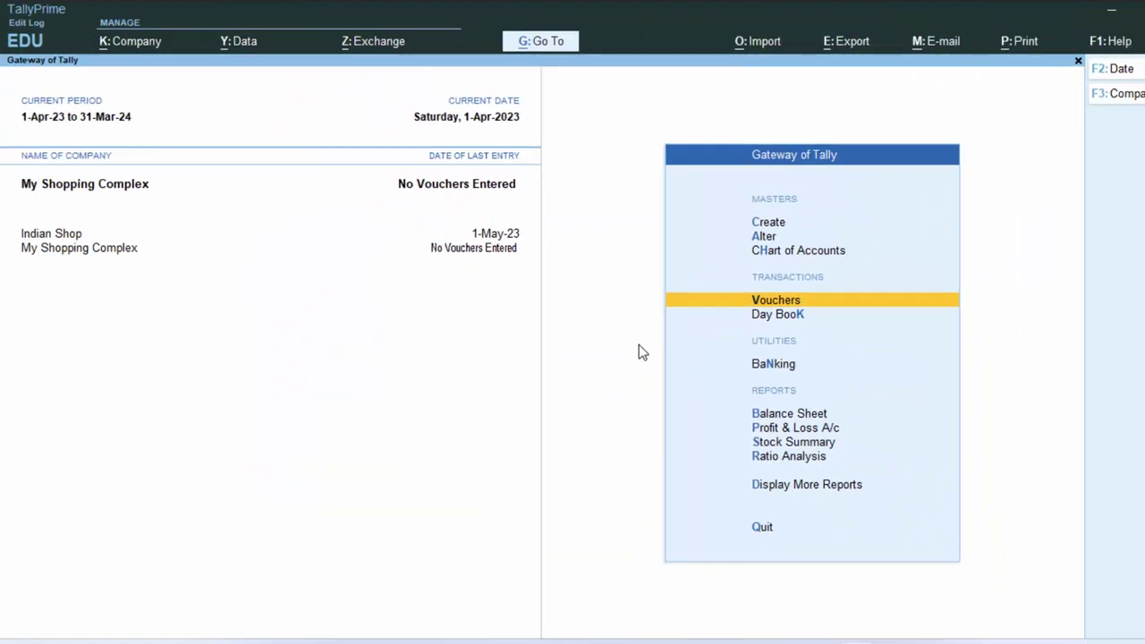
# Step: Enter a receipt voucher crediting 500000 to Capital A/c and debiting the same amount to Cash
pyautogui.press('Return')
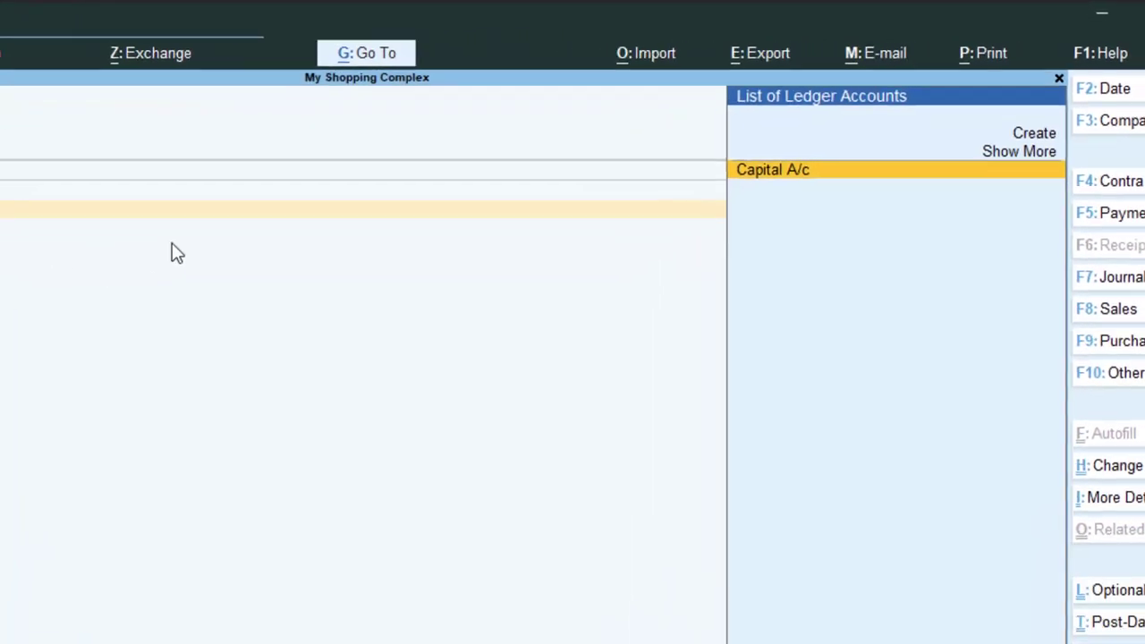
pyautogui.press('Return')
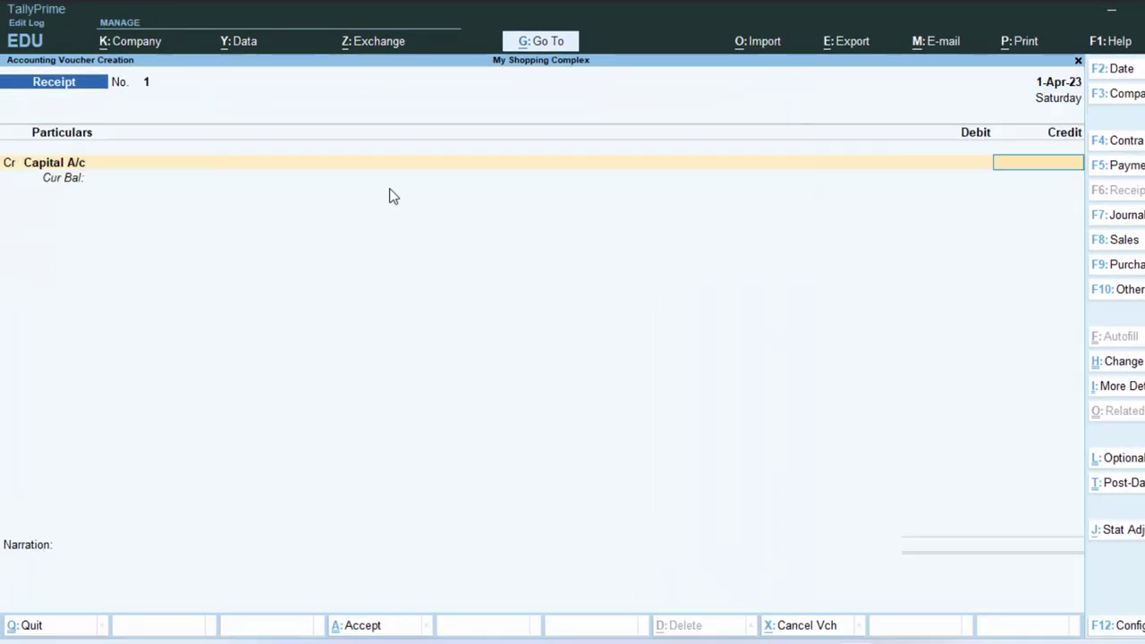
pyautogui.write('50000')
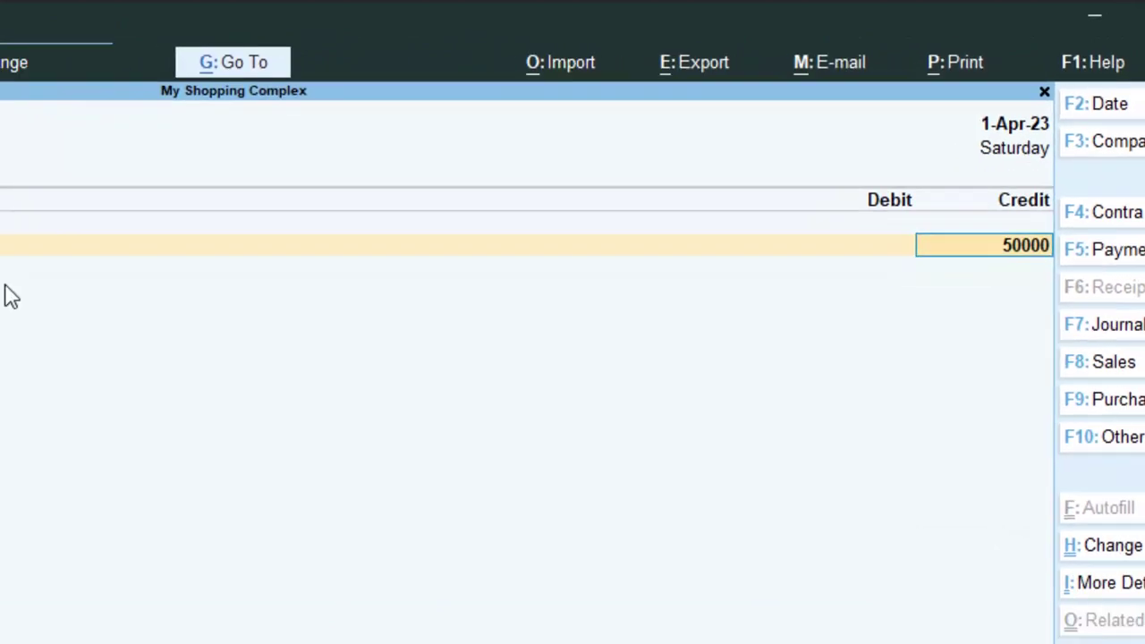
pyautogui.write('0')
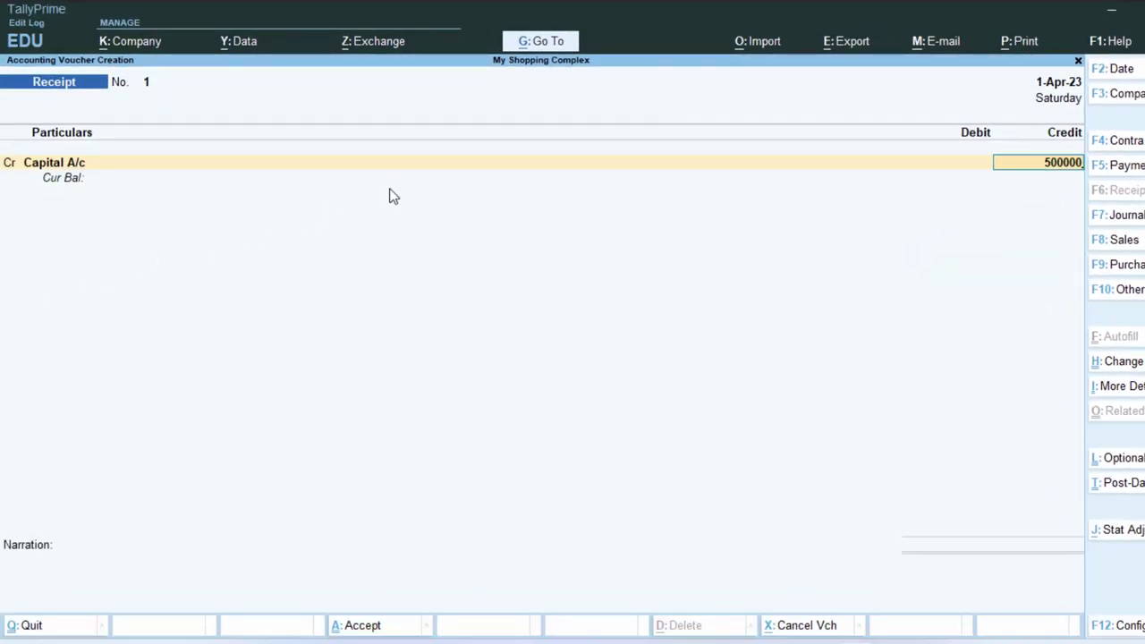
pyautogui.press('Return')
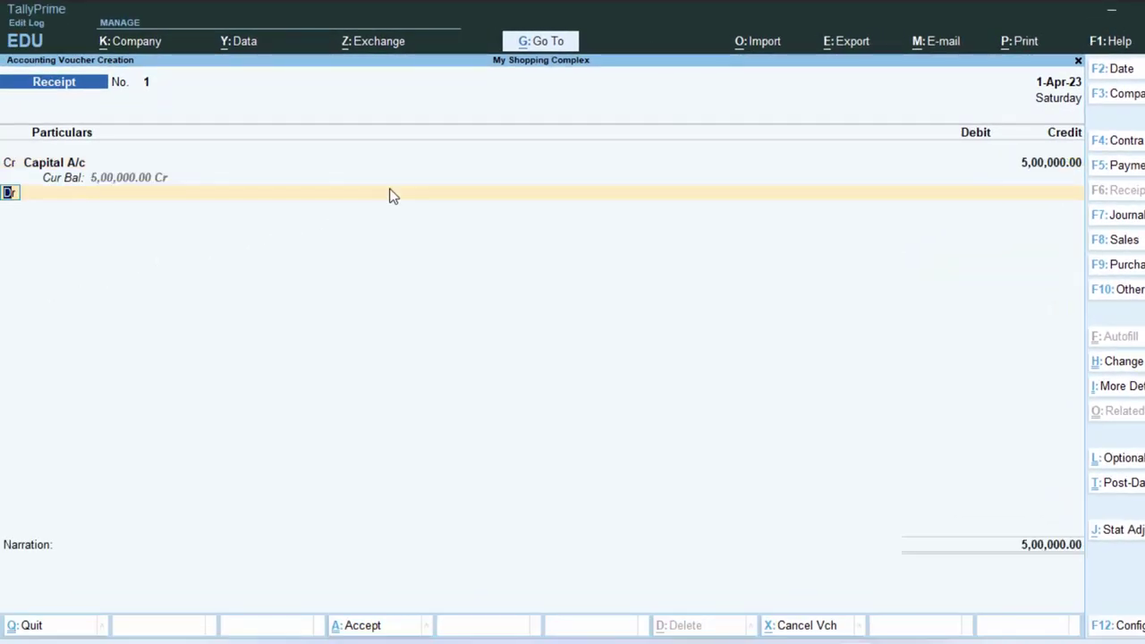
pyautogui.press('Return')
pyautogui.press('Down')
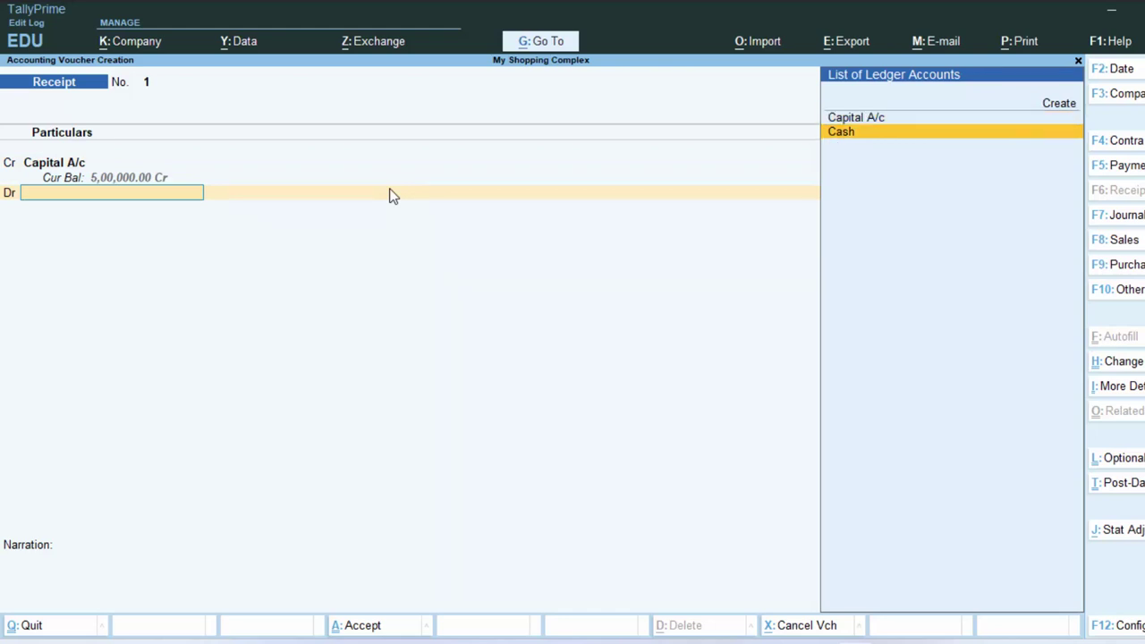
pyautogui.press('Return')
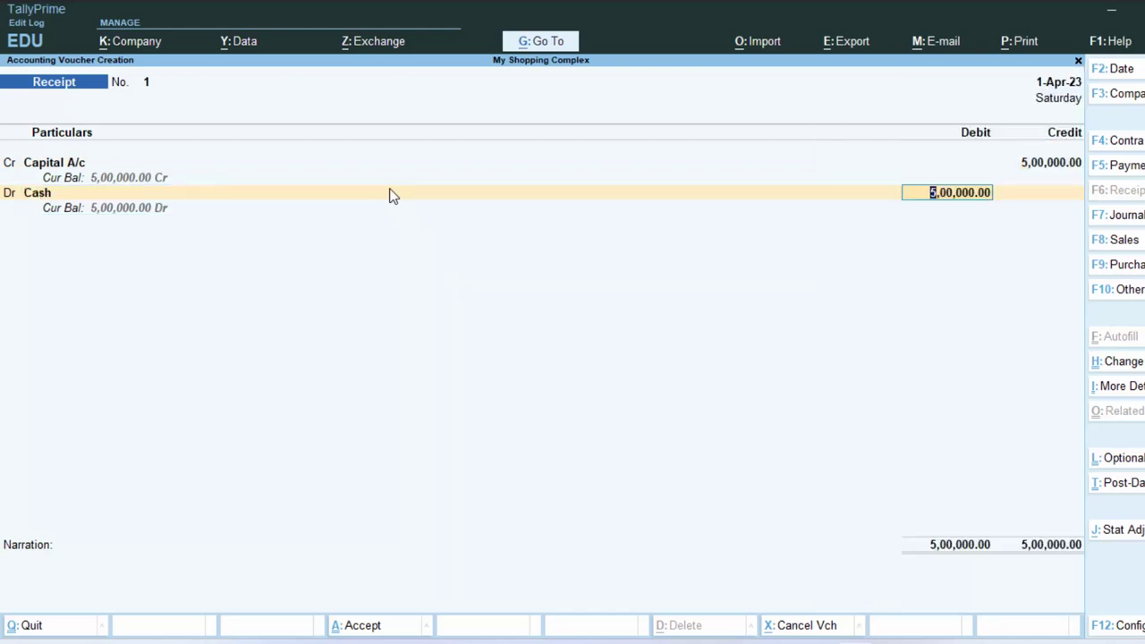
pyautogui.press('Return')
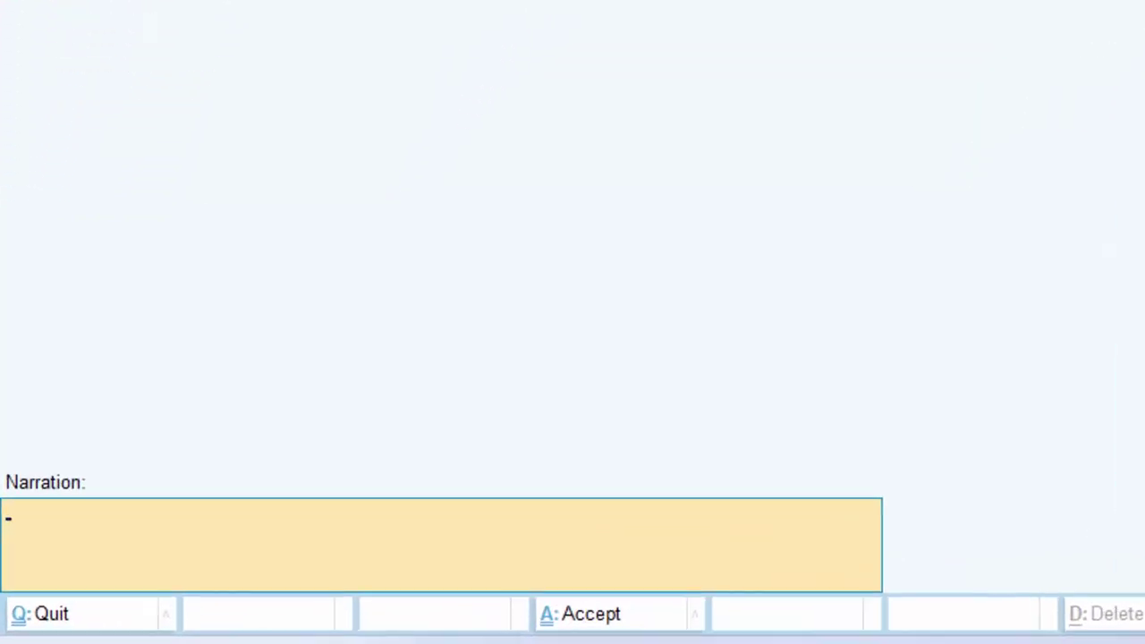
# Step: Add the narration "Capital 500000 invested in Business", save the receipt and leave voucher entry
pyautogui.write('Ca')
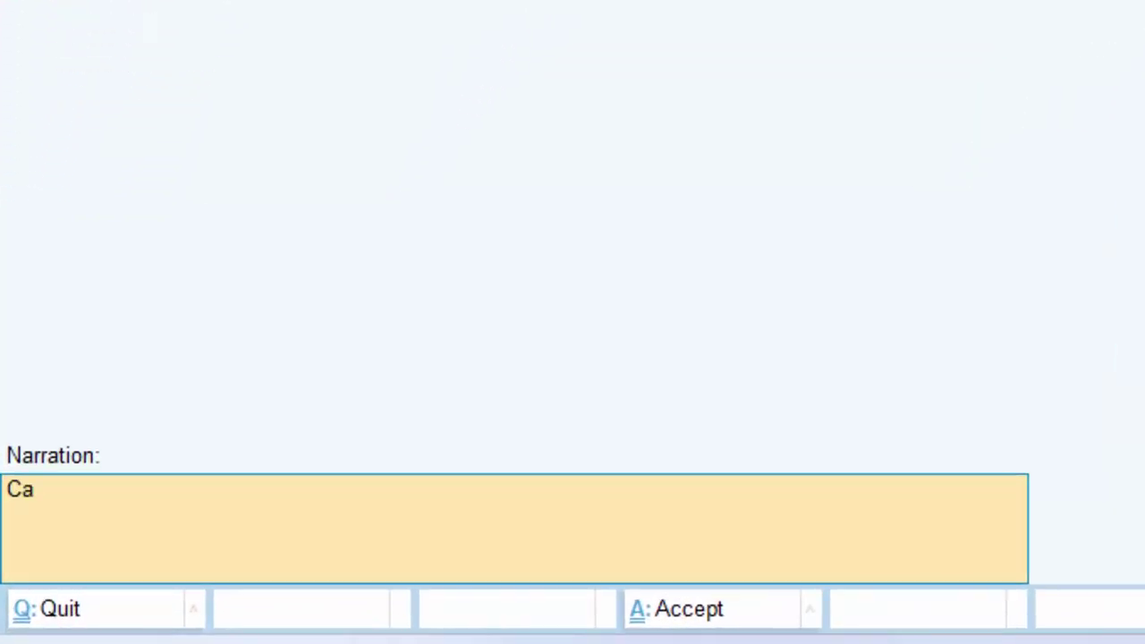
pyautogui.write('pital 5')
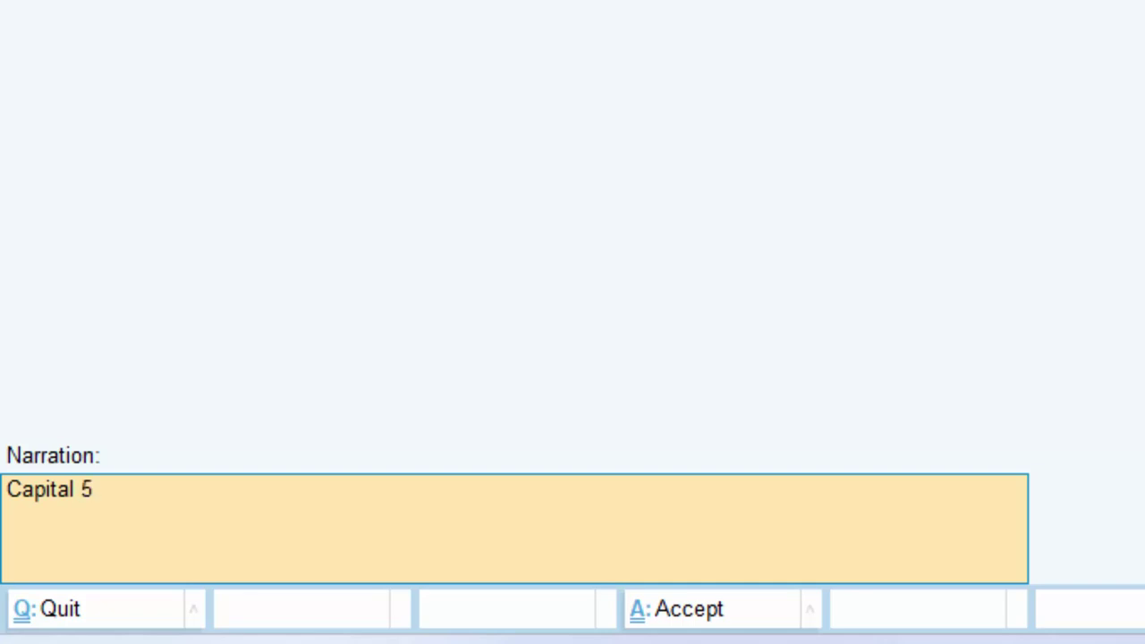
pyautogui.write('00000')
pyautogui.write(' in')
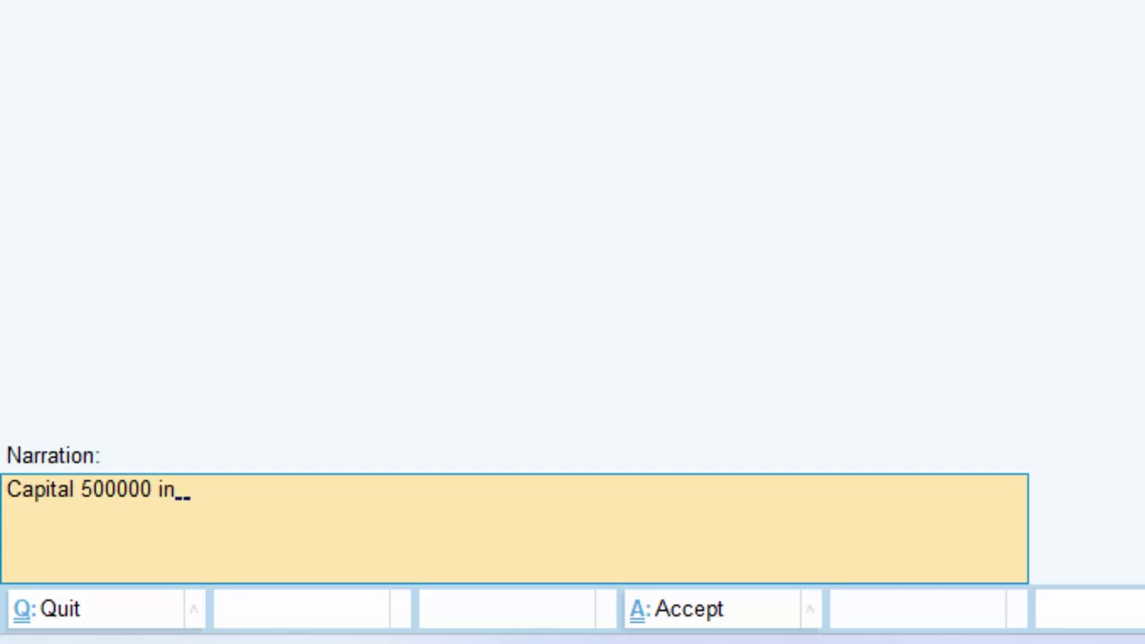
pyautogui.write('vested in Busines')
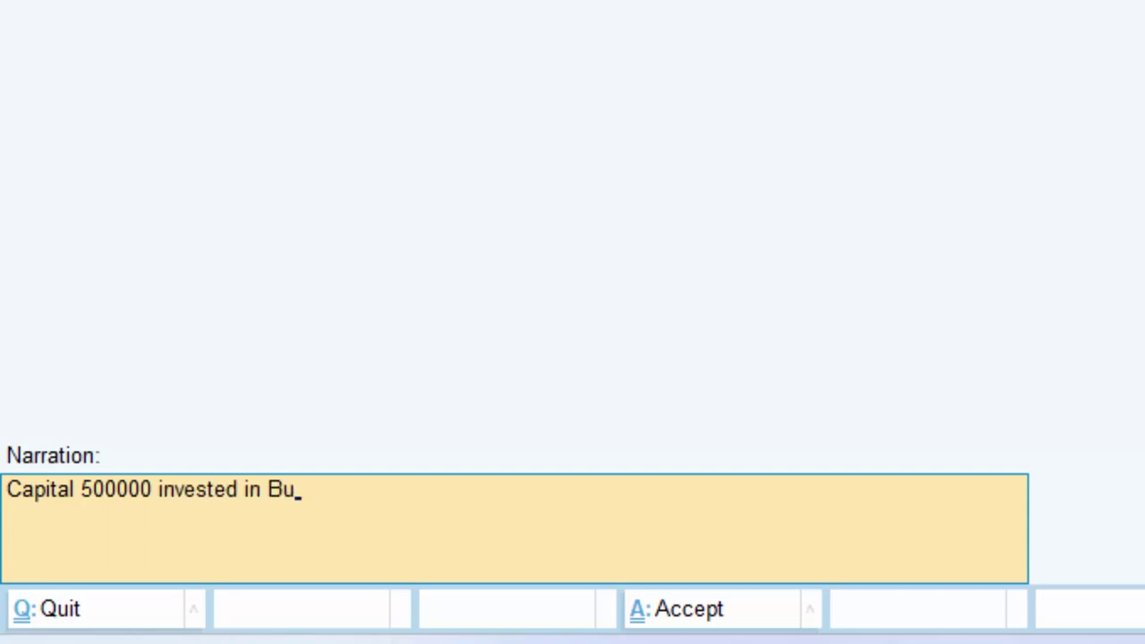
pyautogui.write('s')
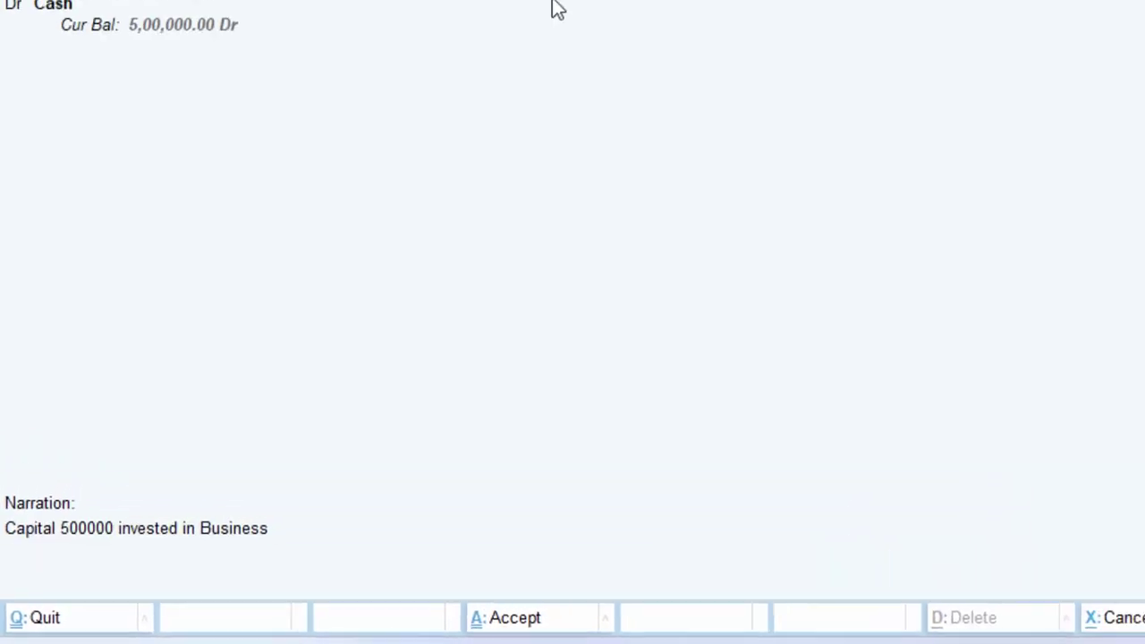
pyautogui.press('Return')
pyautogui.press('Return')
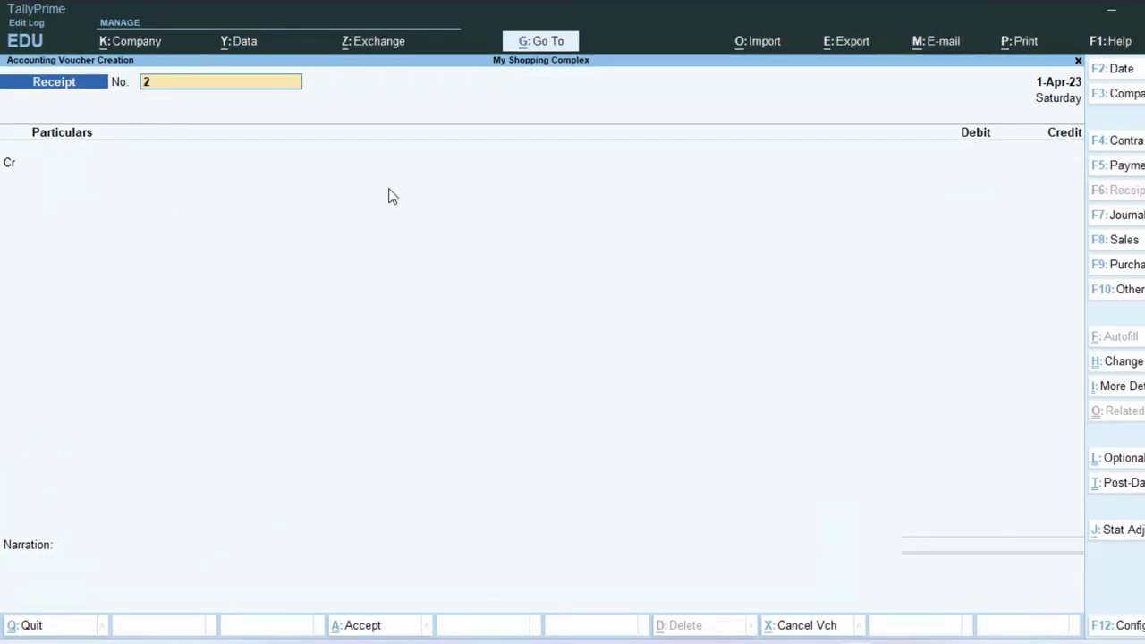
pyautogui.press('Escape')
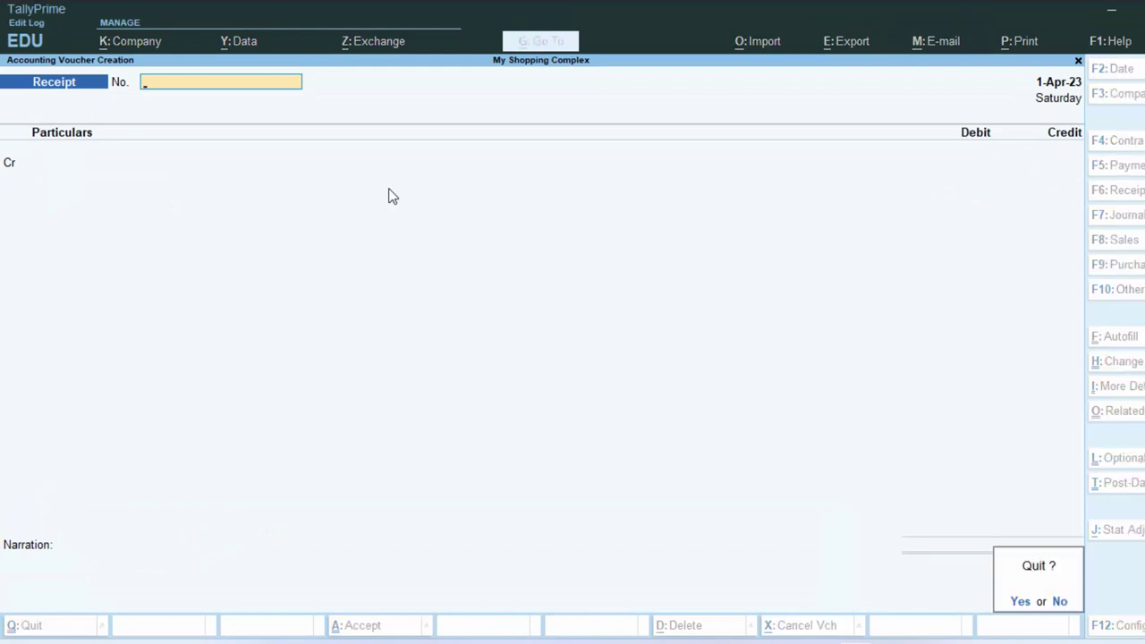
pyautogui.press('Return')
# Step: Open the saved Capital A/c receipt from the Day Book
pyautogui.press('d')
pyautogui.press('d')
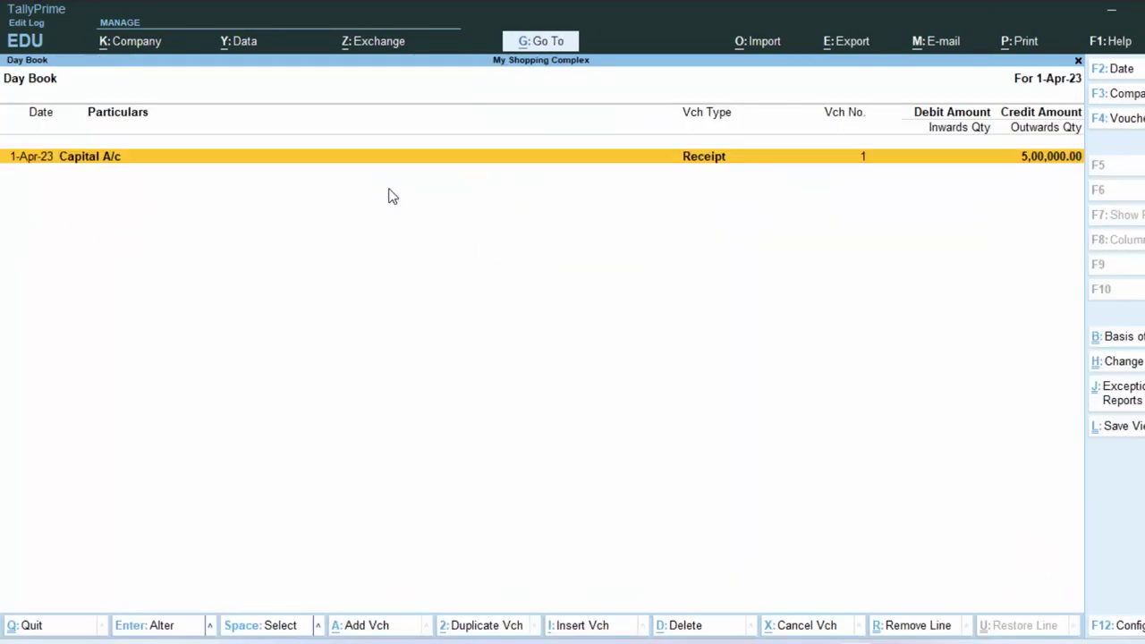
pyautogui.press('Return')
# Step: Preview the current receipt voucher for printing and zoom in on the preview
pyautogui.hotkey('alt', 'p')
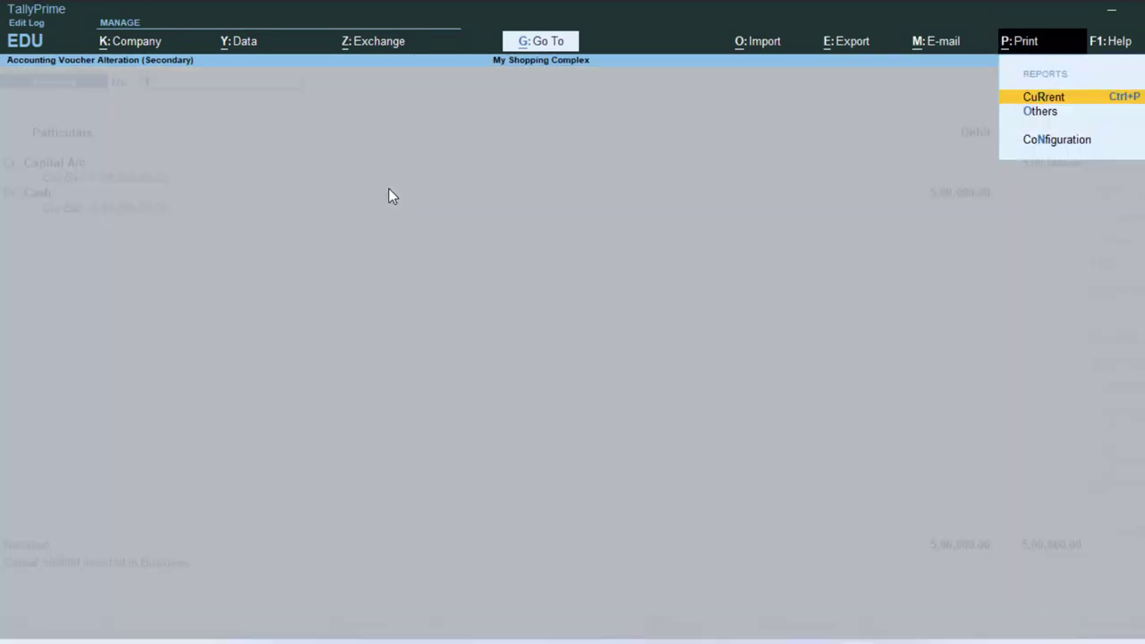
pyautogui.press('Return')
pyautogui.press('i')
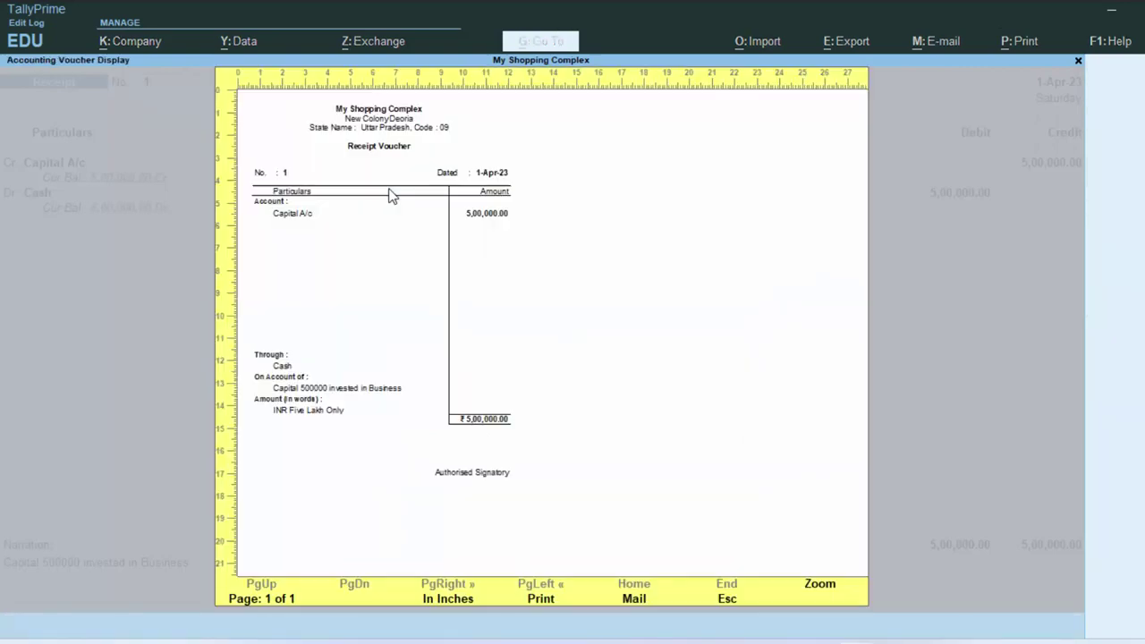
pyautogui.click(820, 589)
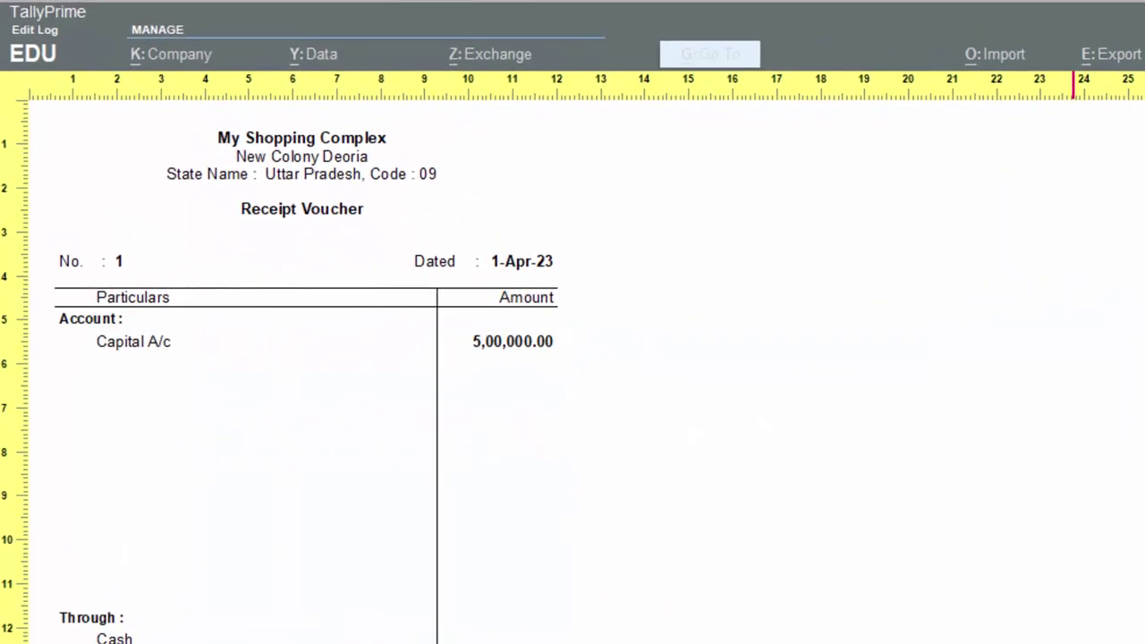